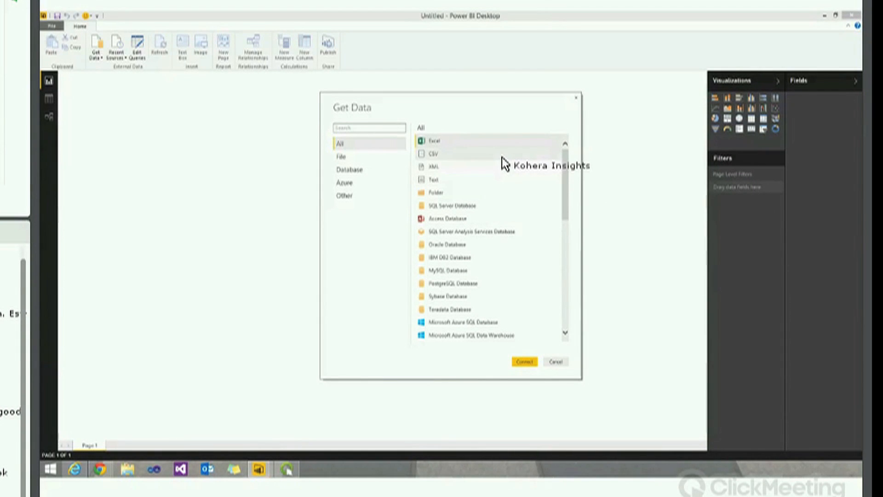
Pick Microsoft Azure Marketplace in the Get Data list and connect, opening its DataStream and Power Data feeds
left_click_drag(562, 188, 557, 304)
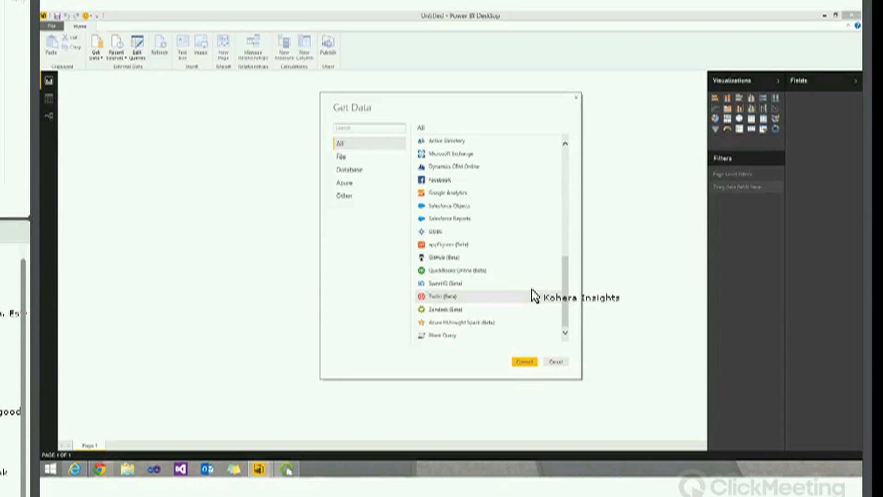
scroll(566, 183, "up", 10)
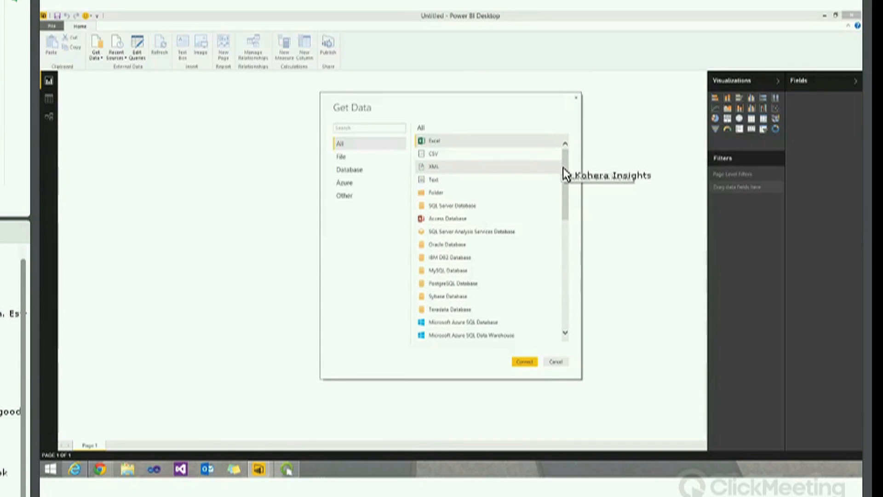
scroll(562, 237, "down", 1)
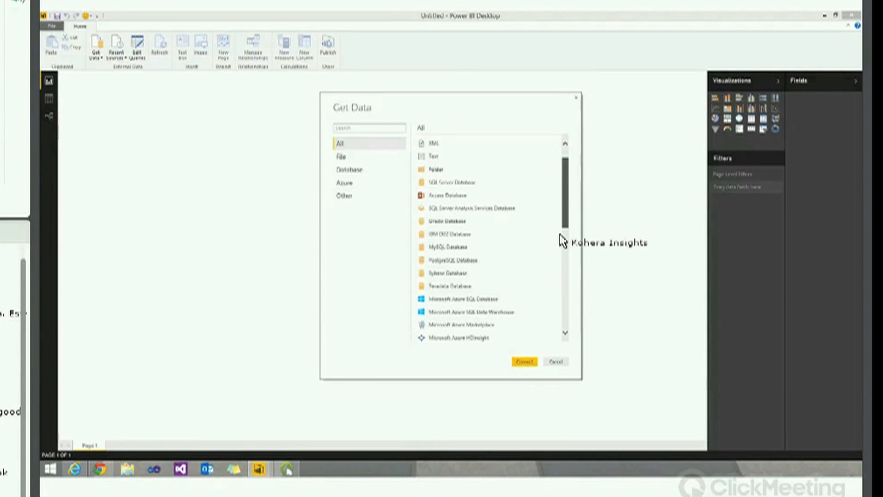
scroll(483, 282, "down", 1)
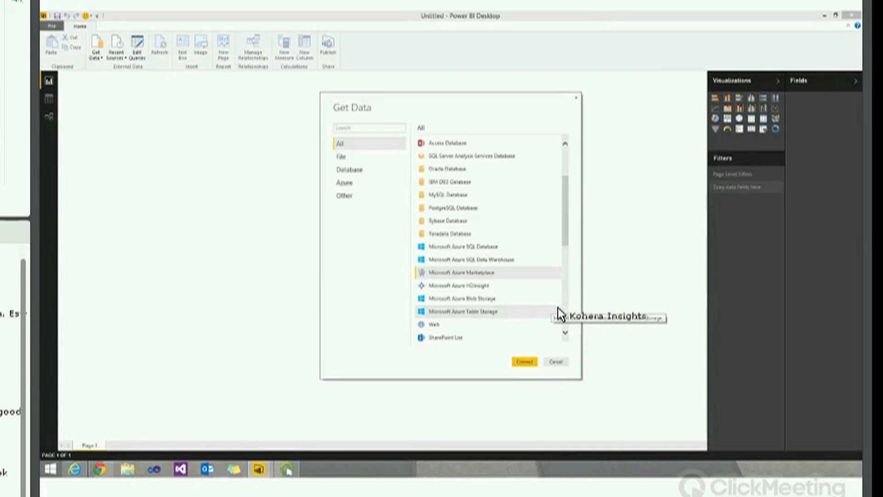
left_click(529, 363)
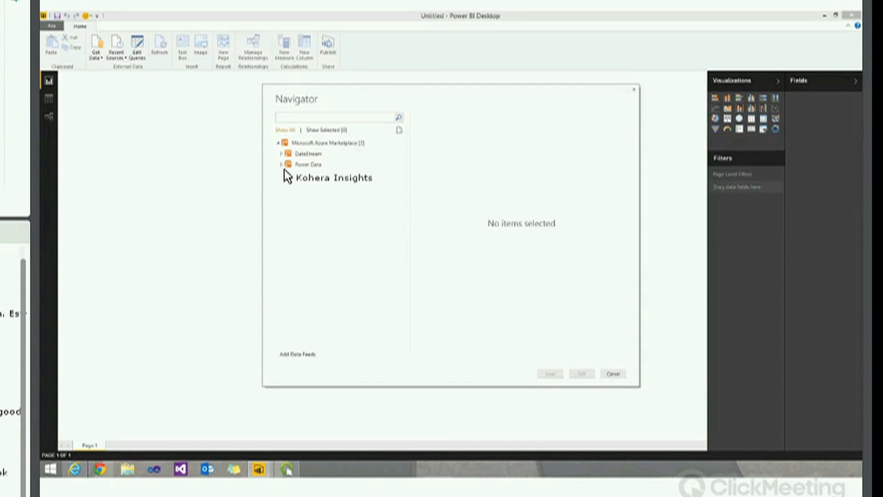
Expand DataStream, tick BasicCalendarEnglish and open it in the Query Editor
left_click(285, 154)
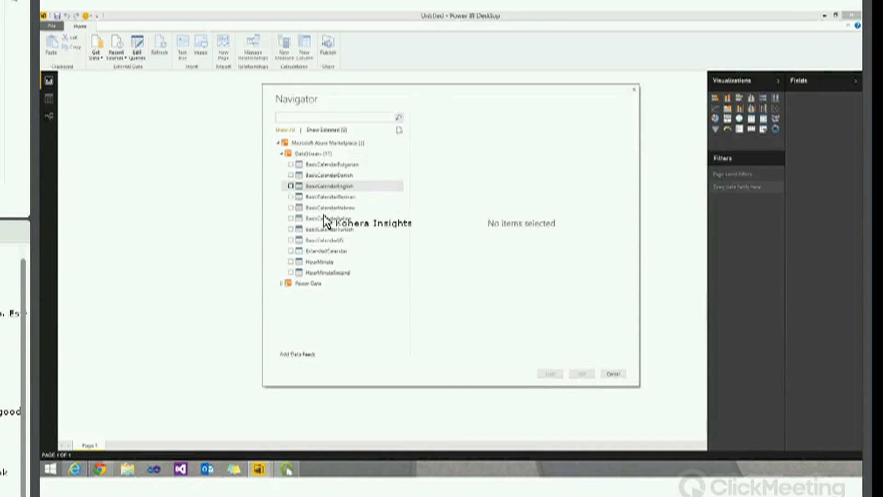
left_click(291, 186)
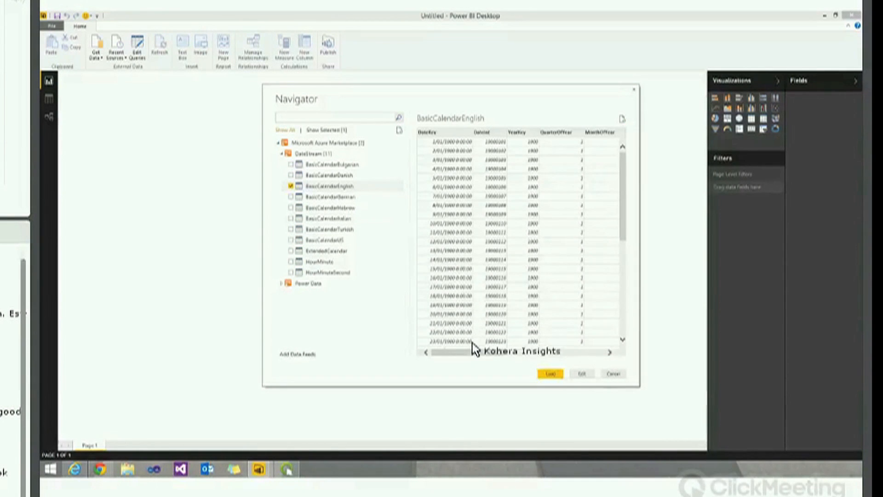
left_click(582, 374)
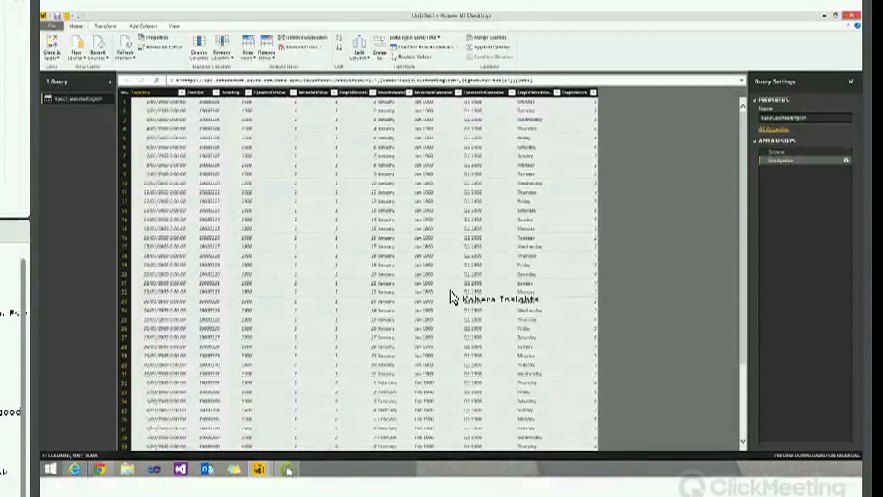
Rename the query to Calendar and select its DateKey column
left_click(818, 117)
type("C")
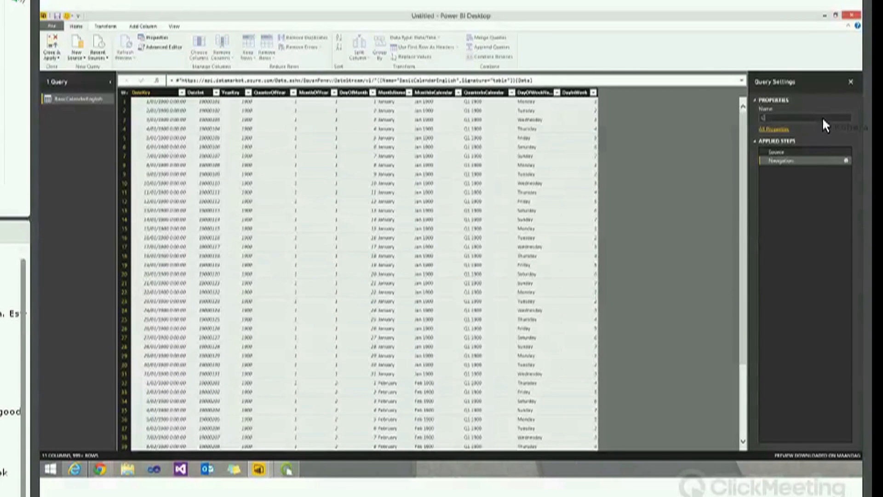
type("alendar")
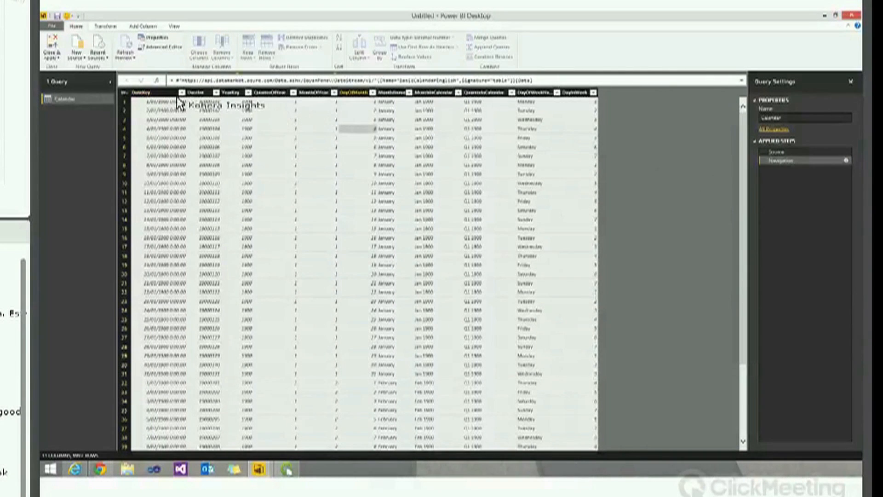
left_click(157, 93)
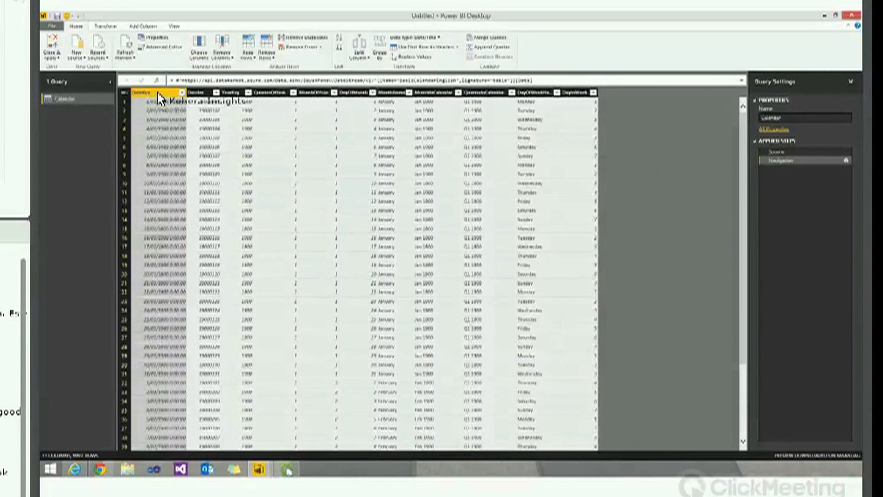
right_click(159, 98)
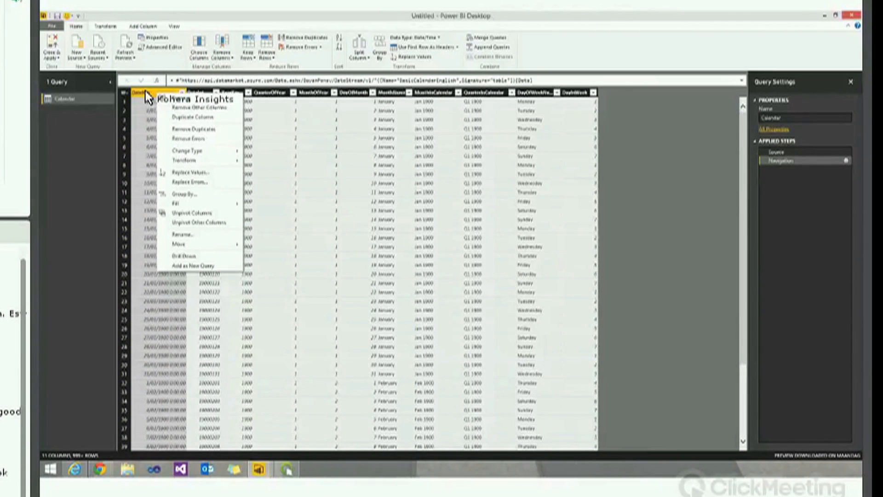
left_click(149, 97)
Rename the DateKey column to Date and set its data type to Date
double_click(160, 92)
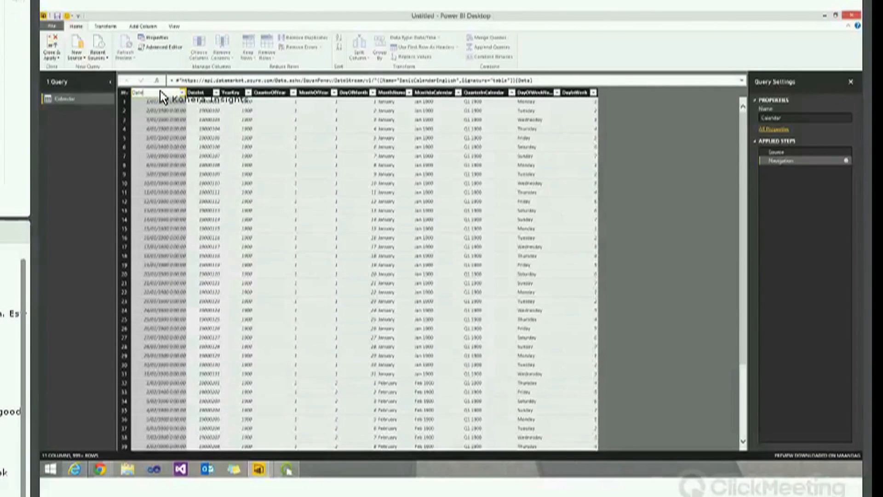
key("Return")
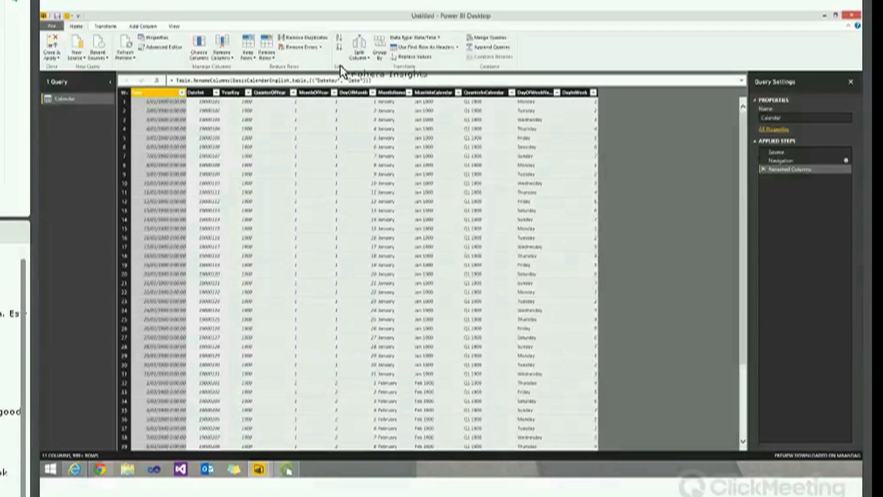
left_click(416, 38)
left_click(421, 86)
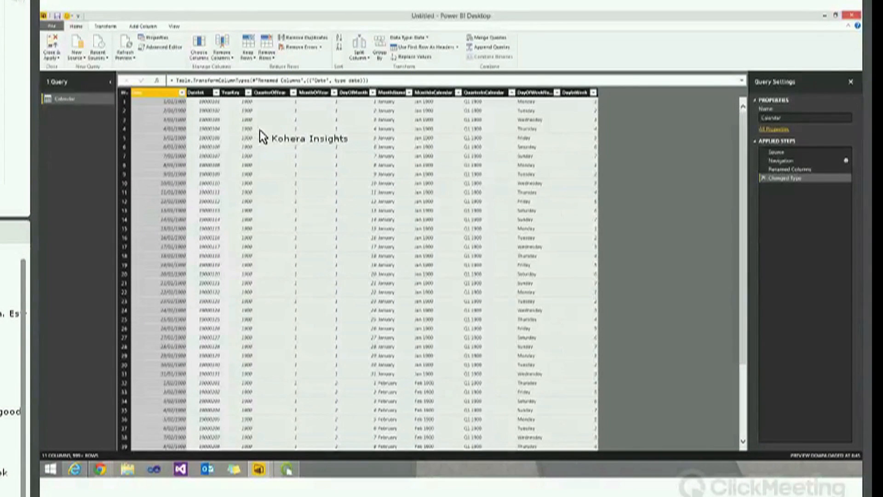
Apply a Between number filter on YearKey from 2013 to 2015
left_click(248, 93)
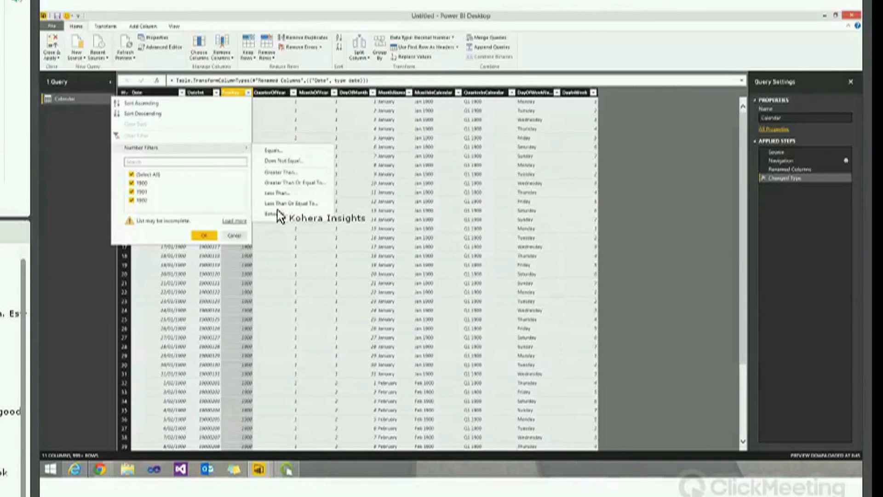
left_click(278, 213)
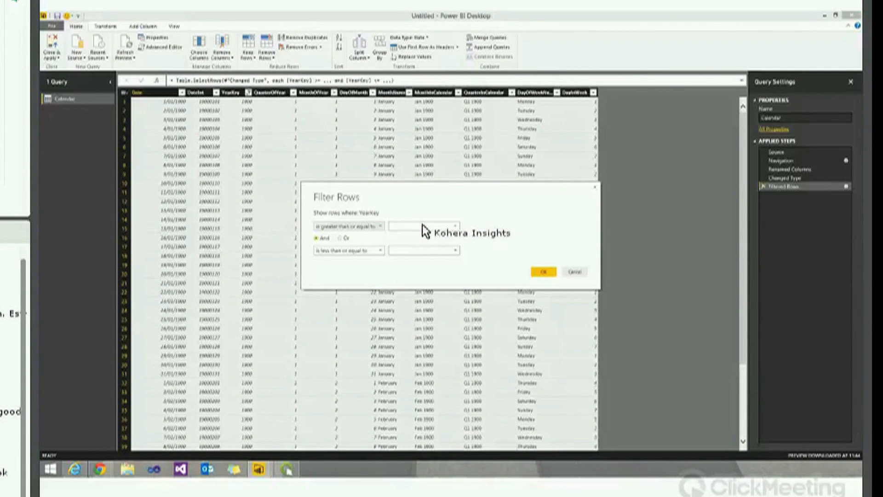
left_click(424, 226)
type("2013")
left_click(430, 251)
type("2015")
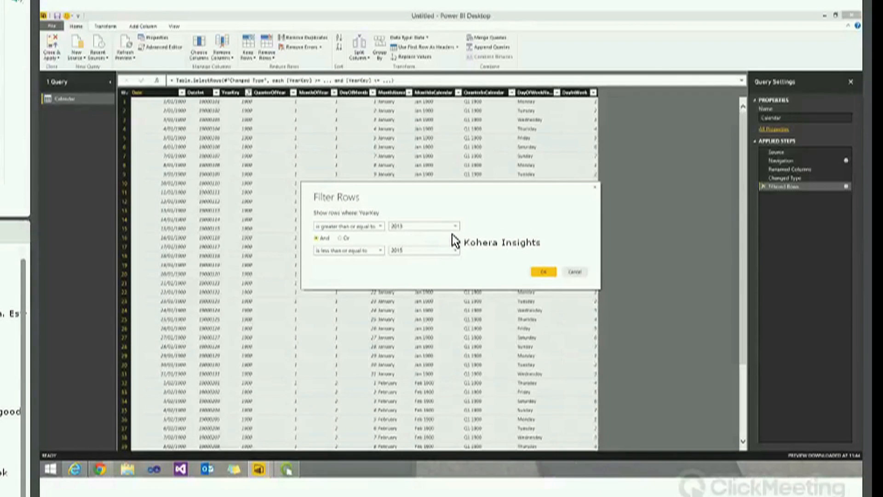
left_click(543, 272)
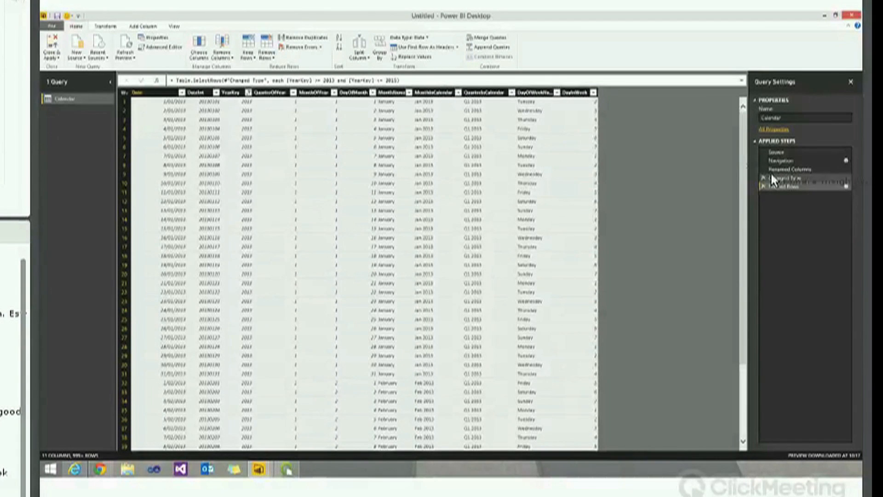
Add a custom column YearMonth with the formula ([YearKey]*100)+[MonthOfYear]
left_click(144, 26)
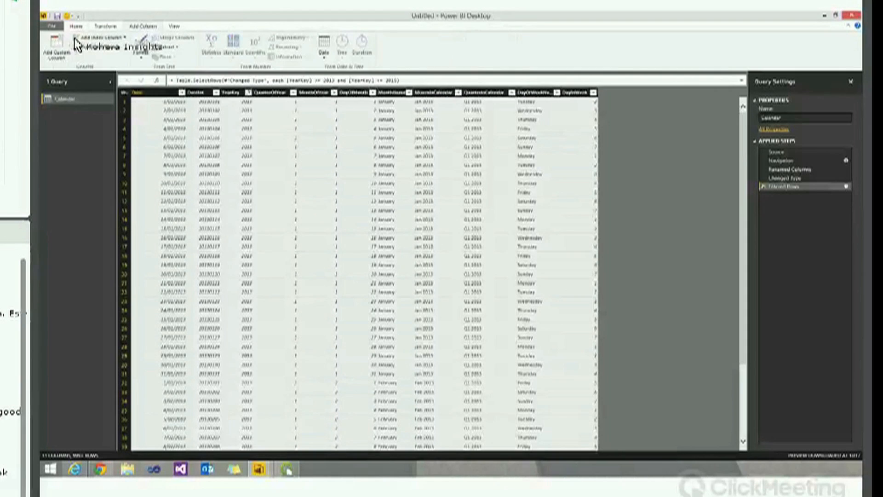
left_click(61, 46)
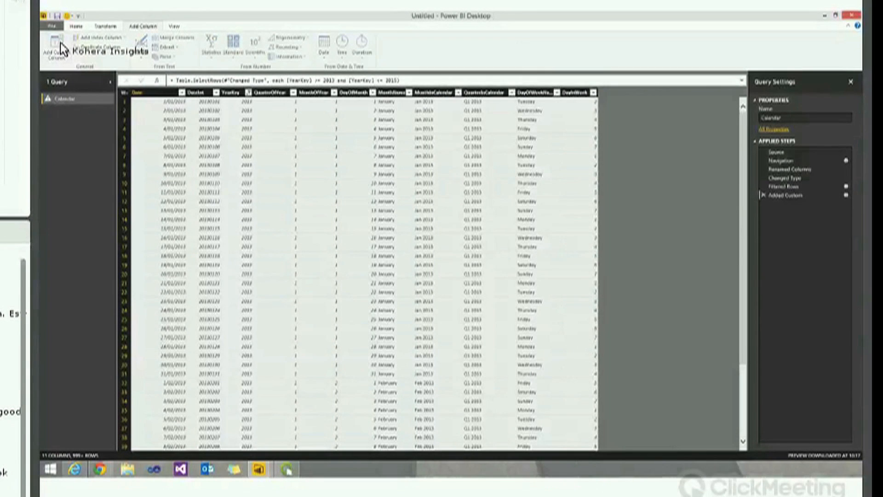
double_click(349, 184)
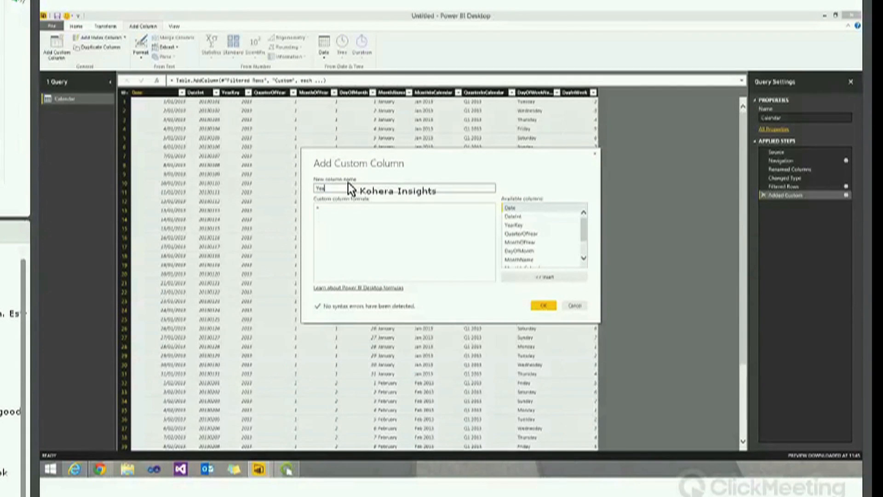
type("YearMonth")
left_click(365, 216)
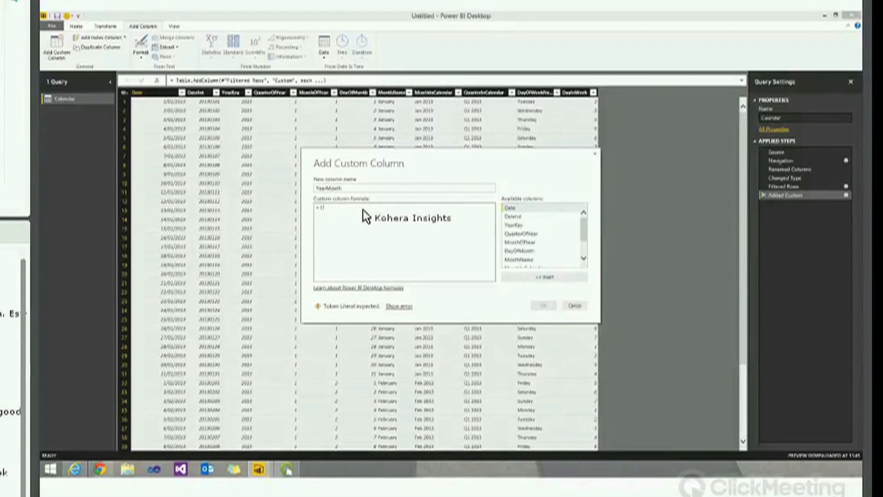
double_click(535, 225)
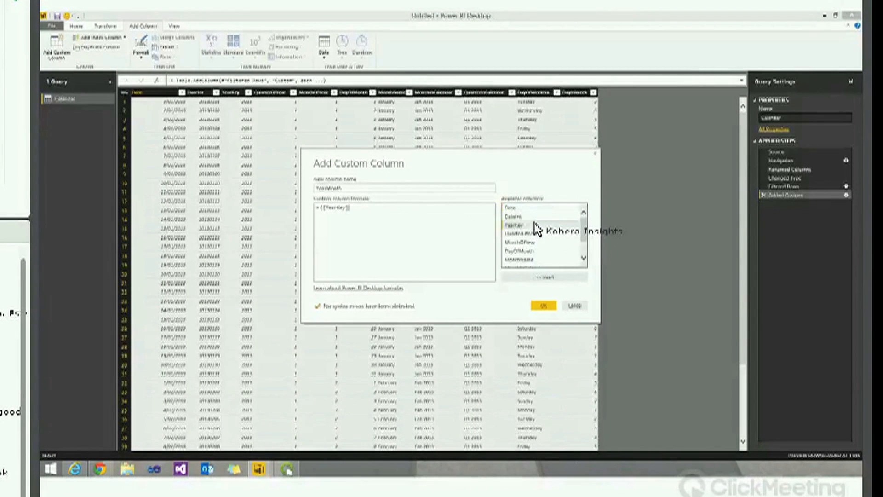
type("*100)+")
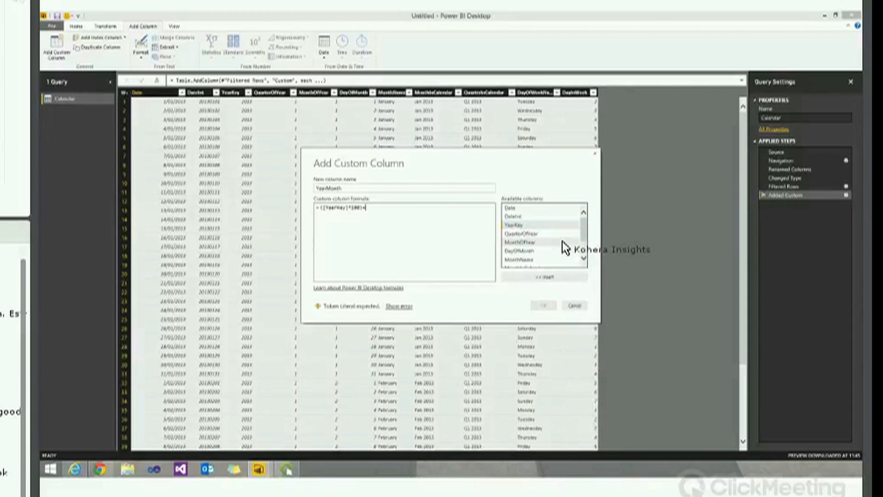
left_click(562, 243)
left_click(562, 277)
left_click(547, 306)
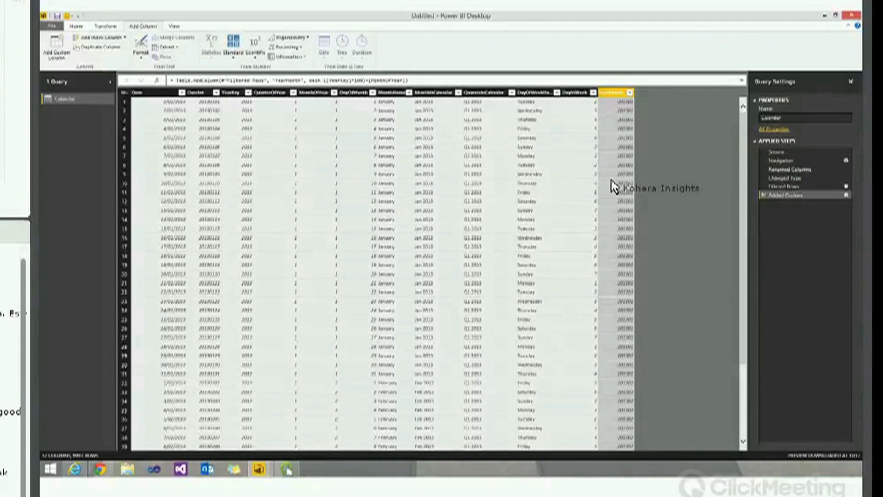
left_click_drag(601, 94, 398, 110)
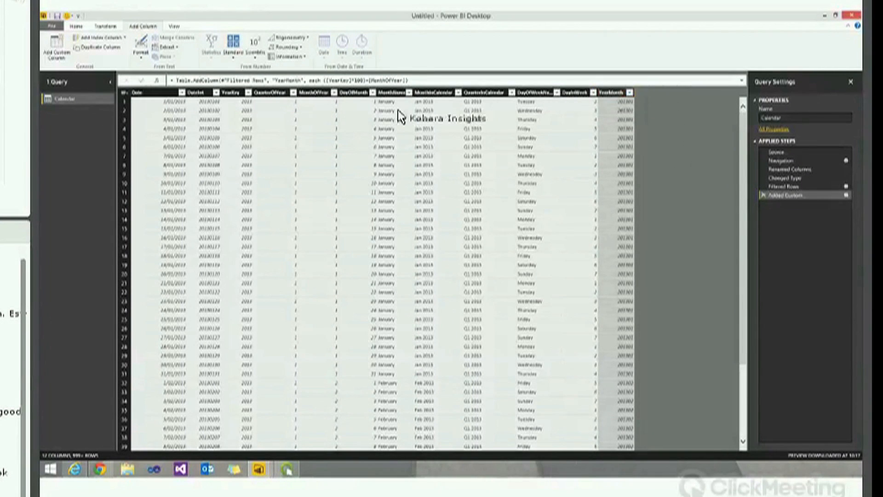
left_click(238, 94)
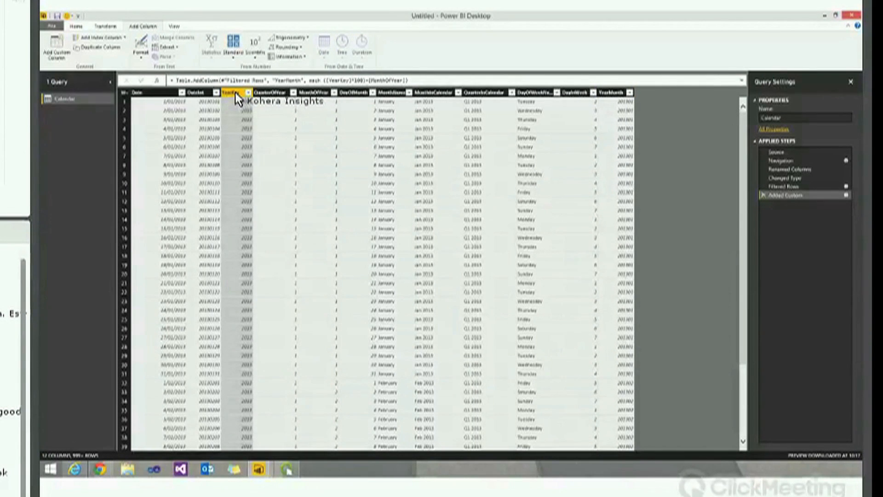
Change the YearKey column's data type from Decimal Number to Text
left_click(78, 26)
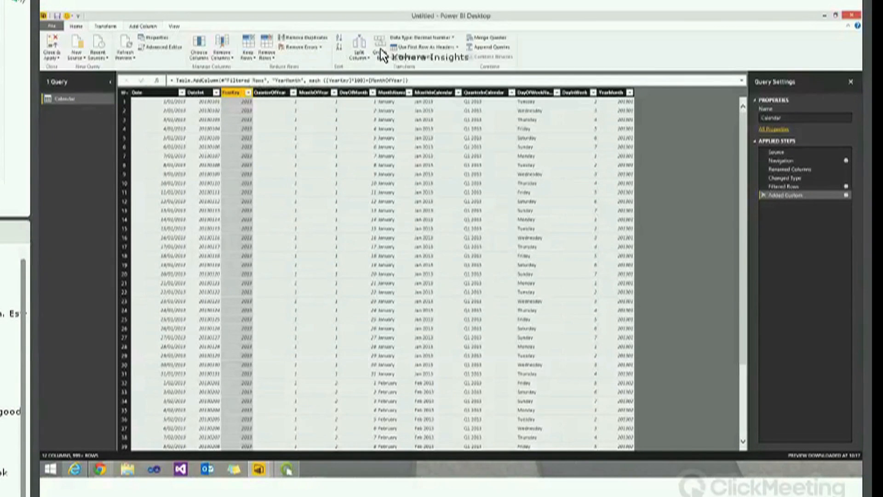
left_click(421, 37)
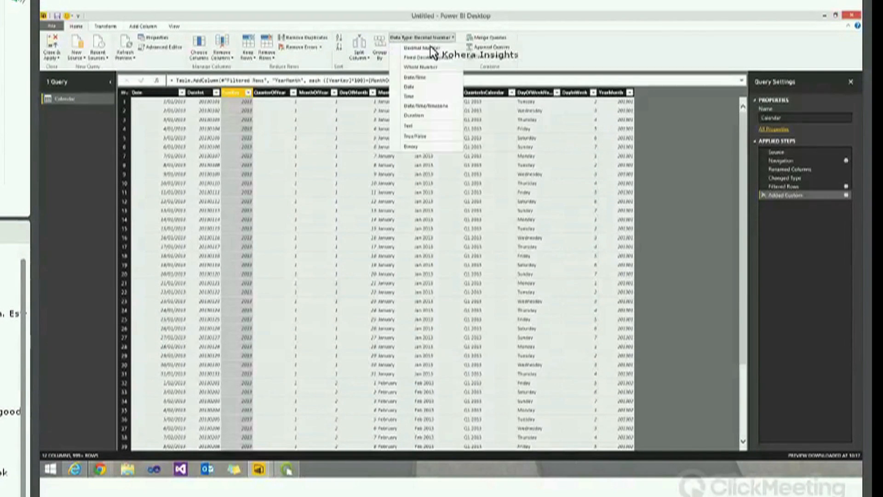
left_click(428, 126)
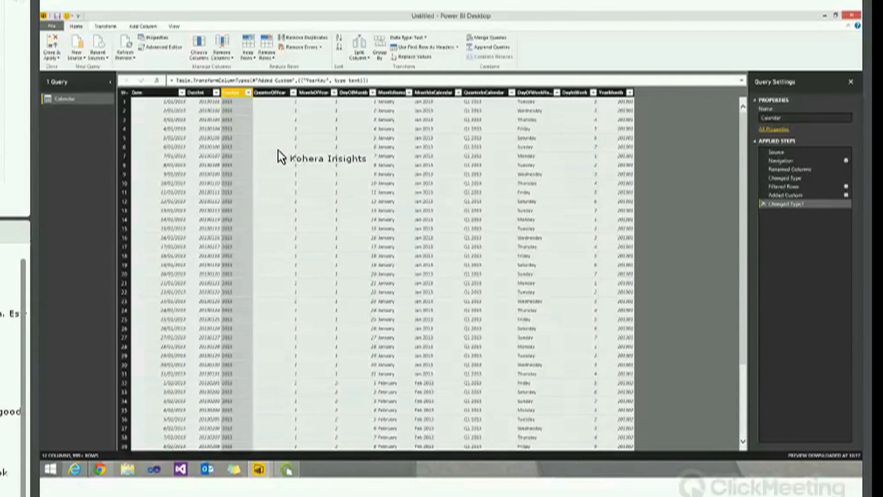
Connect to the SQL Server database Webinar on server SQL2012
left_click(77, 46)
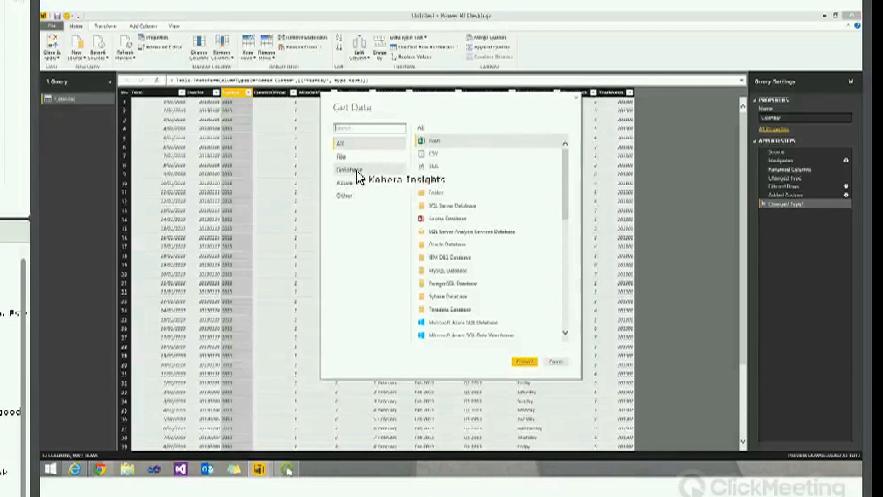
left_click(359, 177)
left_click(525, 362)
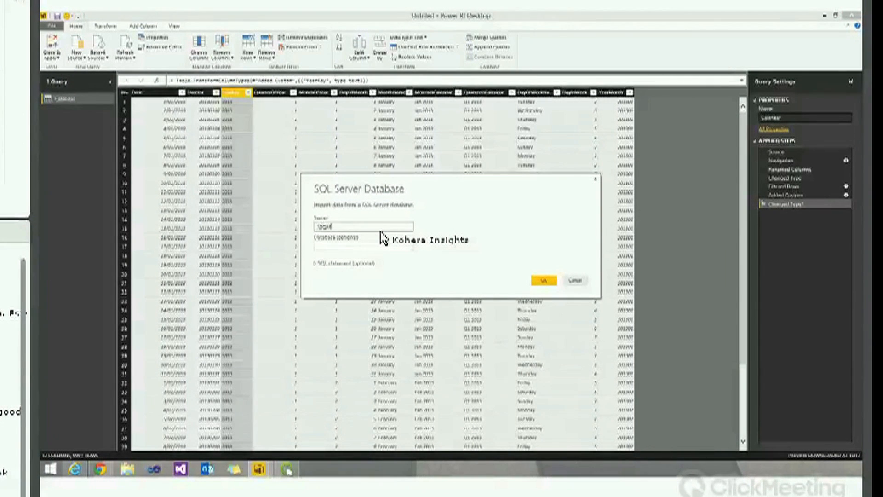
type("2012")
key("Tab")
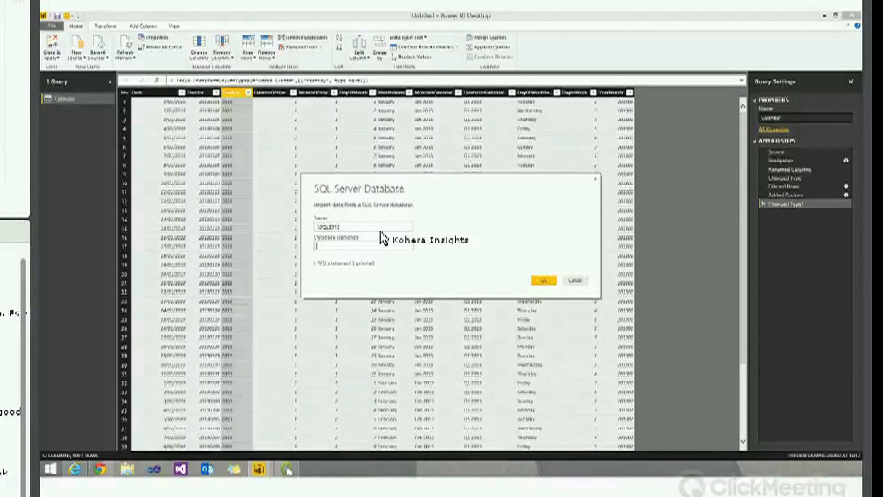
type("Webinar")
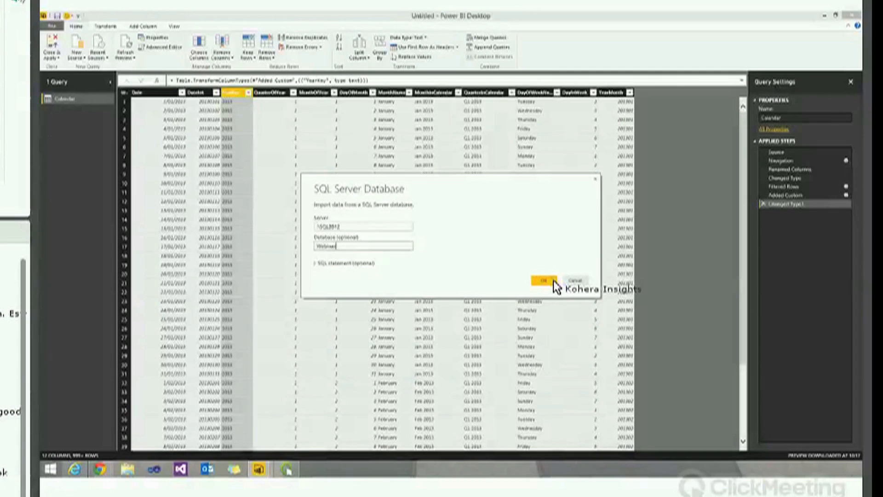
left_click(539, 281)
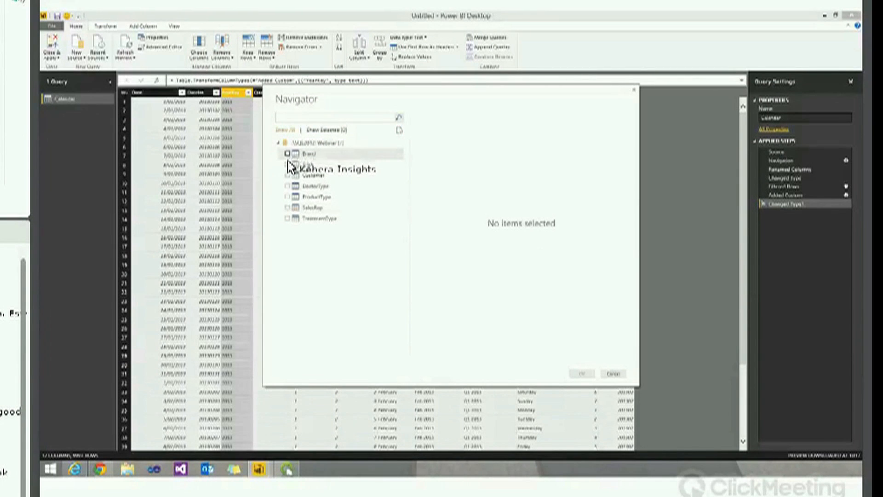
Tick Brand, Brick, Customer, DoctorType, ProductType, SalesRep and TreatmentType and load them as queries
left_click(288, 155)
left_click(287, 164)
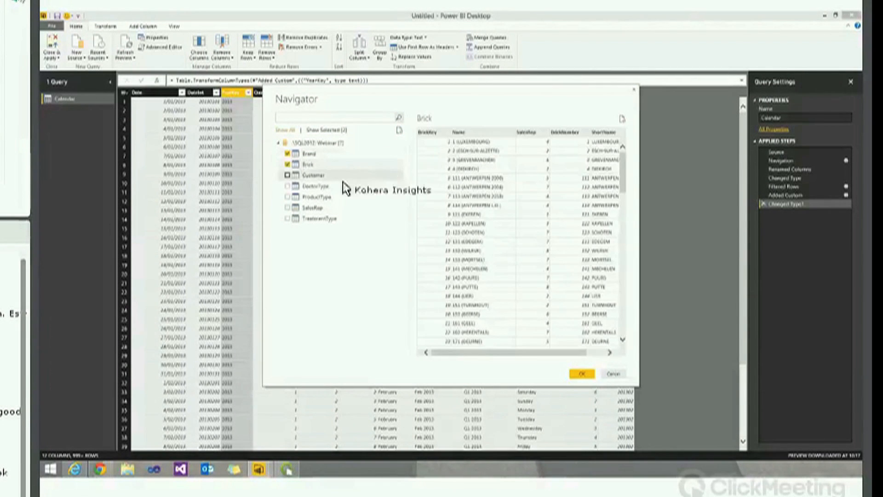
left_click(287, 175)
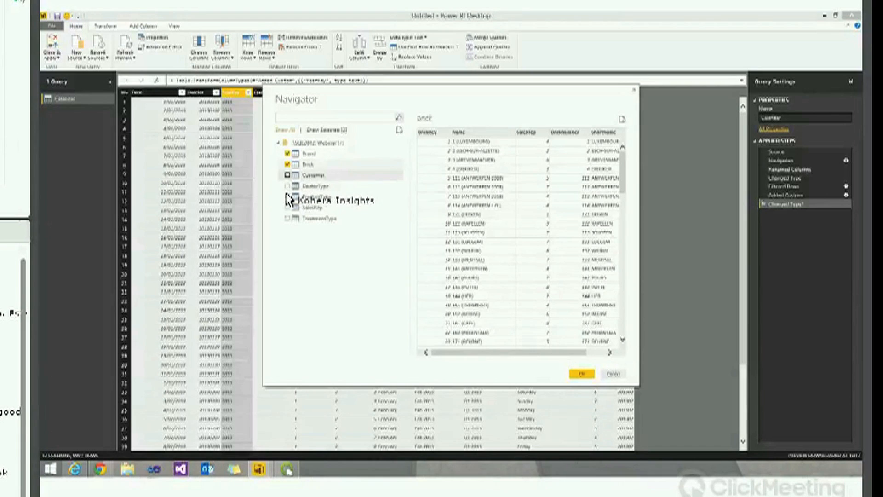
left_click(288, 187)
left_click(287, 197)
left_click(287, 207)
left_click(288, 218)
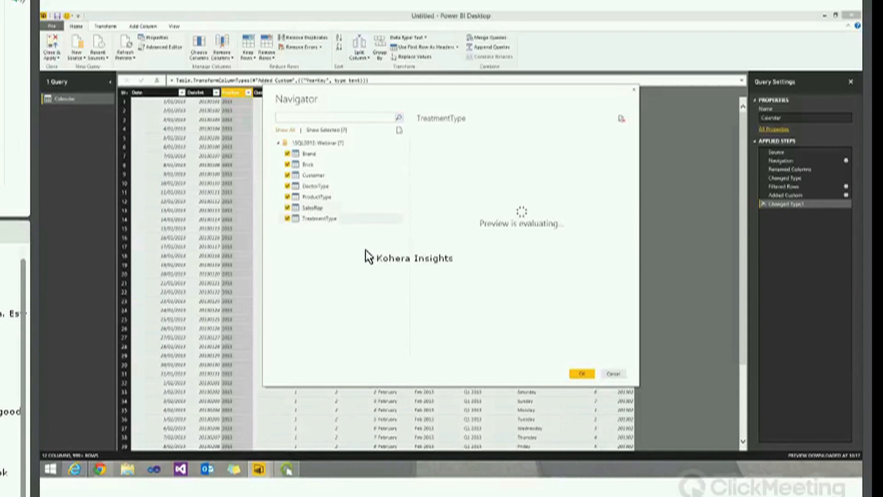
left_click(583, 371)
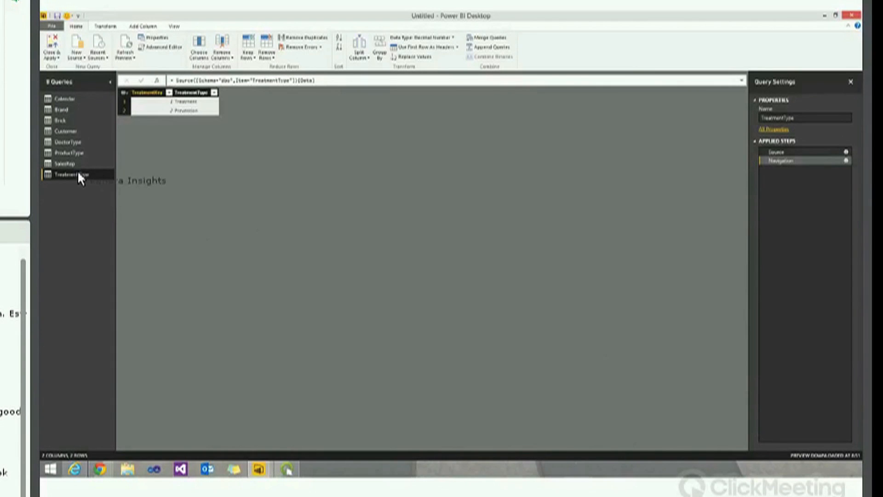
left_click(62, 111)
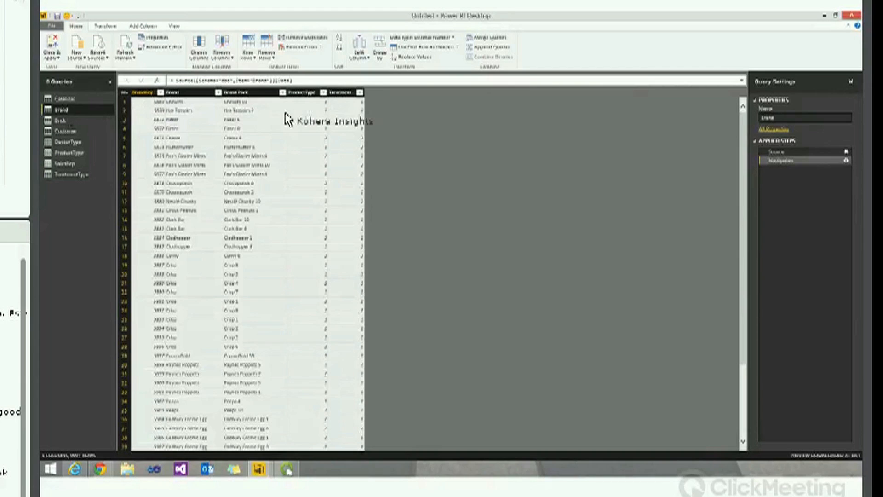
left_click(64, 120)
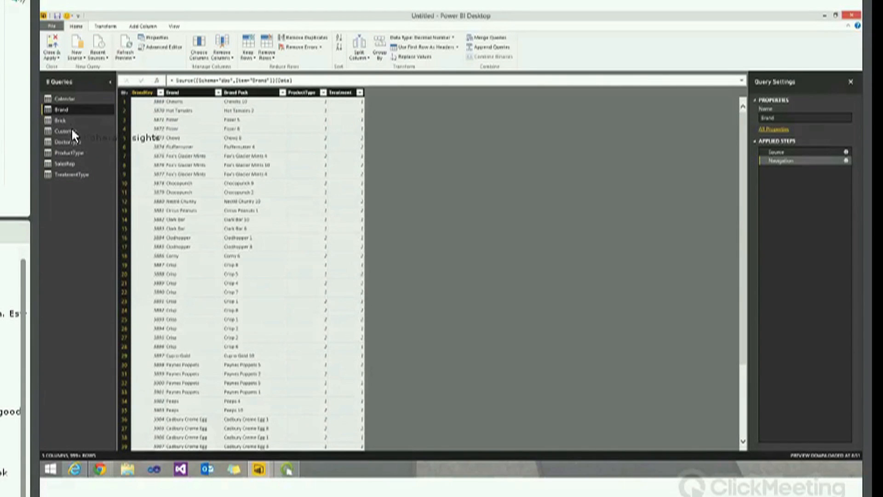
left_click(69, 131)
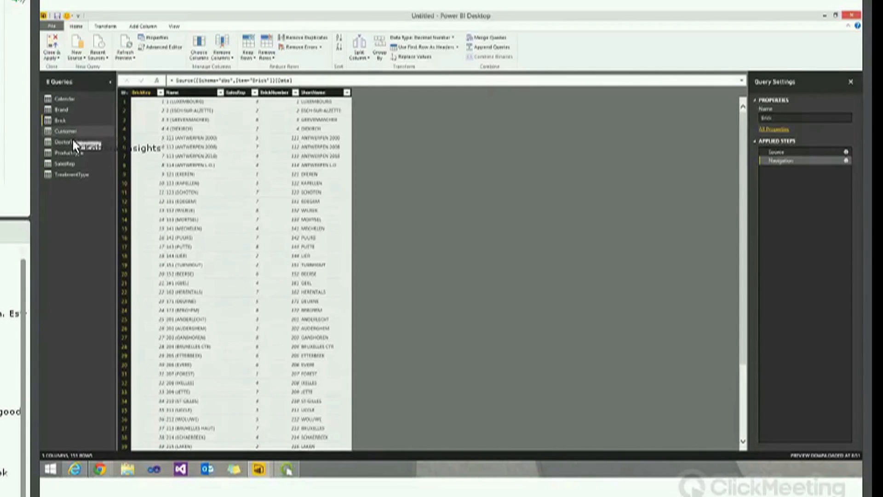
left_click(73, 140)
left_click(71, 151)
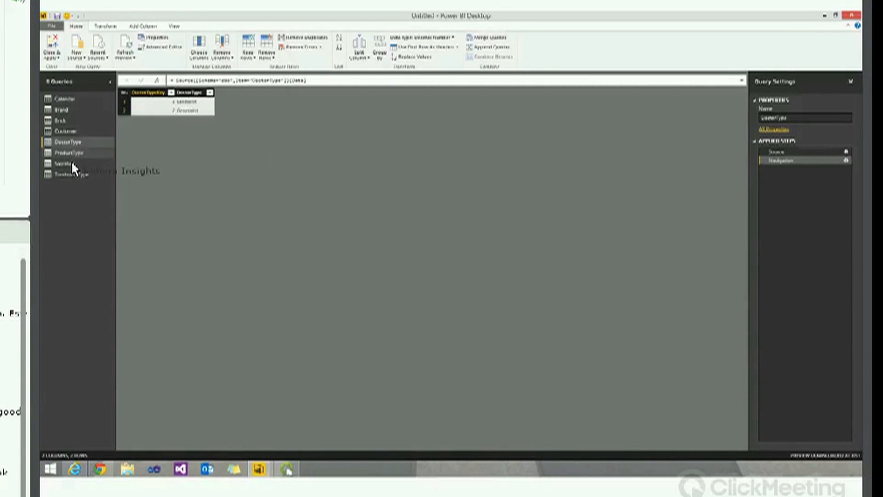
left_click(74, 173)
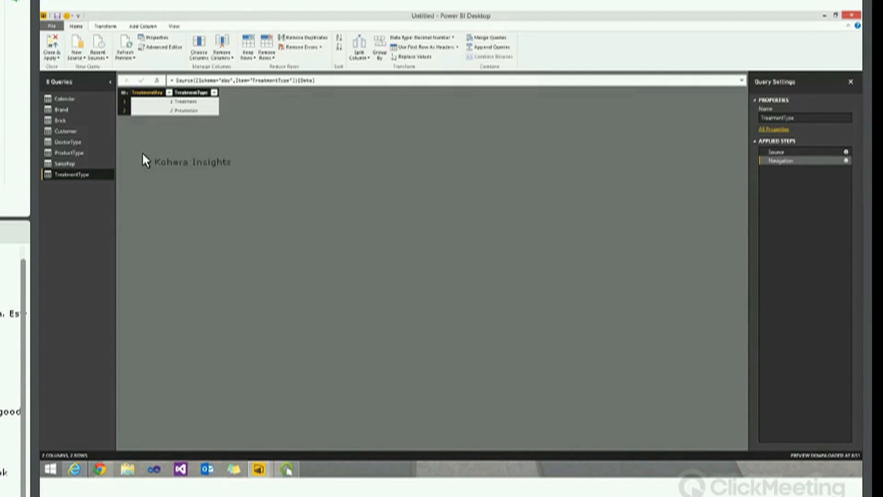
Open SalesActuals.xlsx via the Excel connector and load its SalesActuals table as a query
left_click(79, 48)
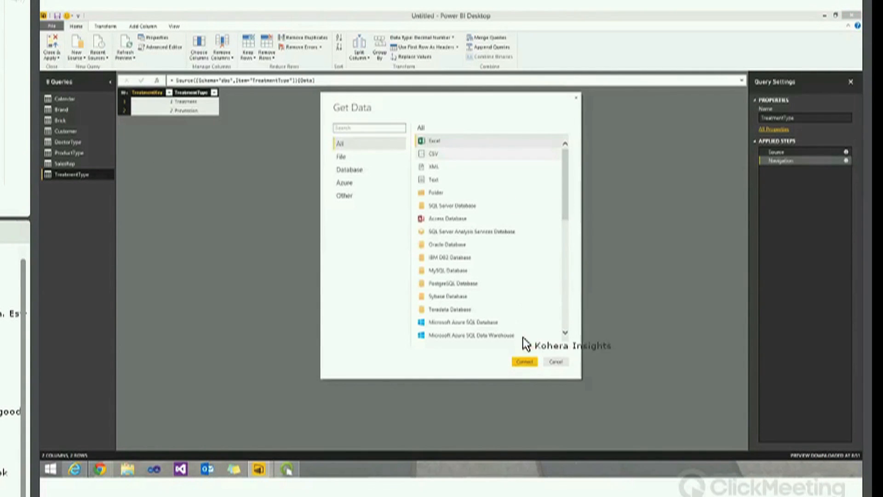
key("Return")
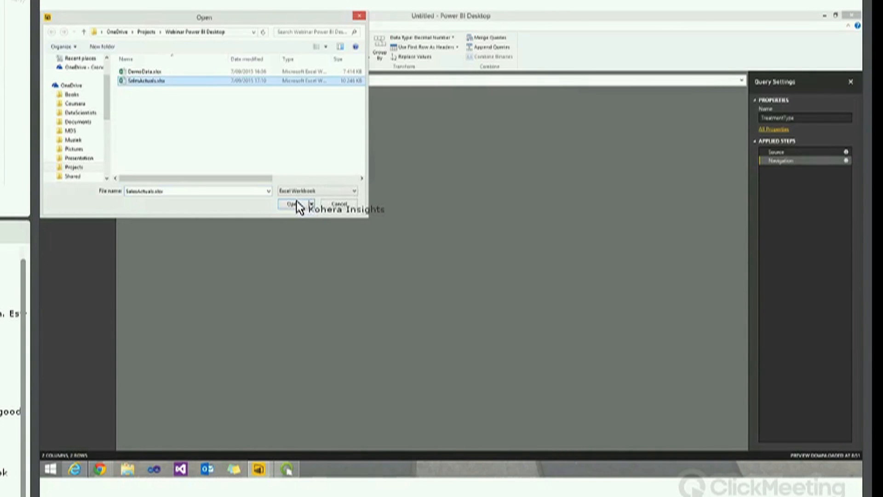
left_click(298, 205)
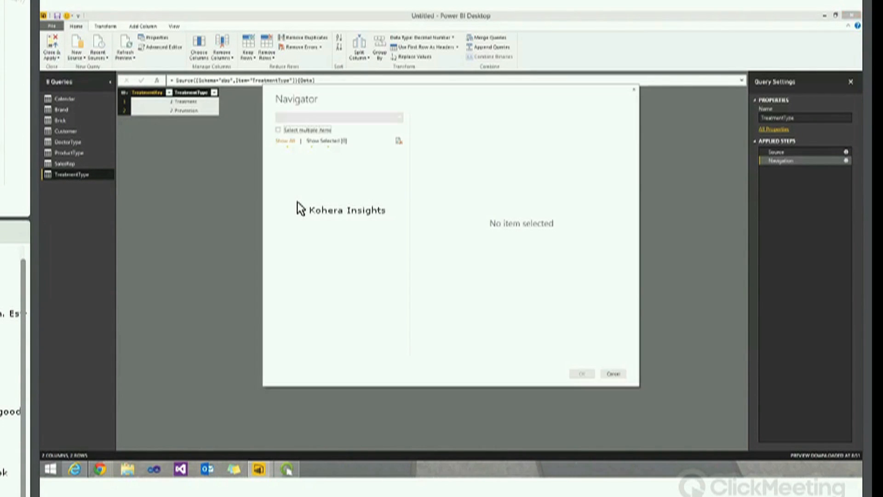
left_click(288, 165)
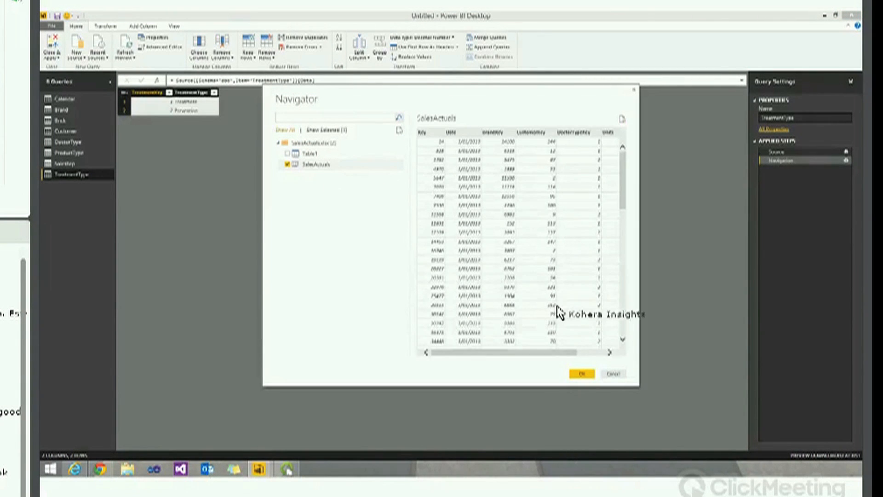
left_click(581, 374)
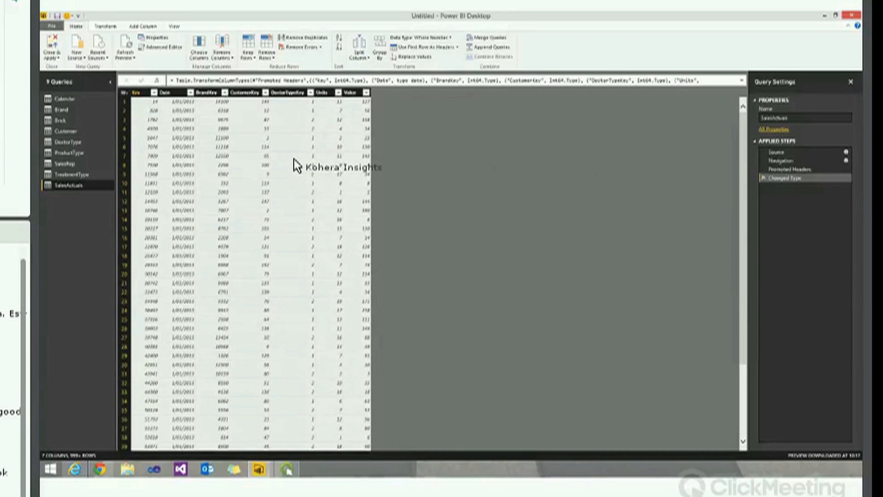
Load SalesTarget.csv through the CSV connector and inspect a value in Column6
left_click(82, 47)
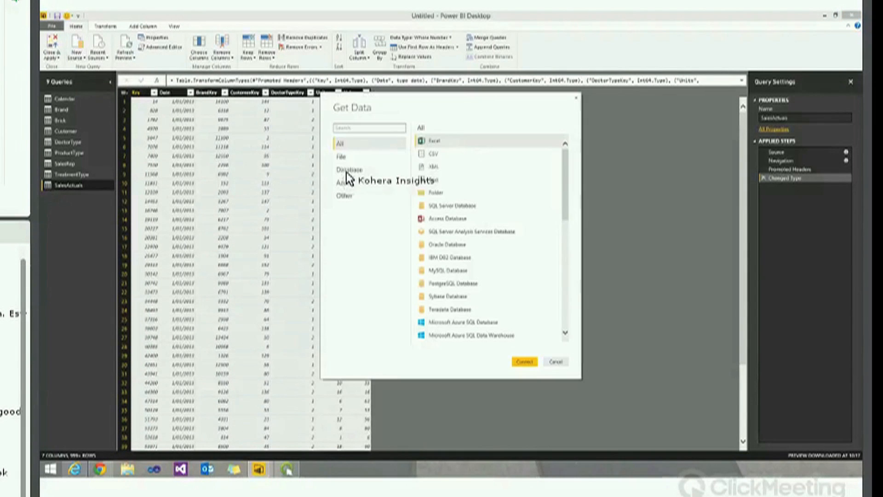
left_click(433, 153)
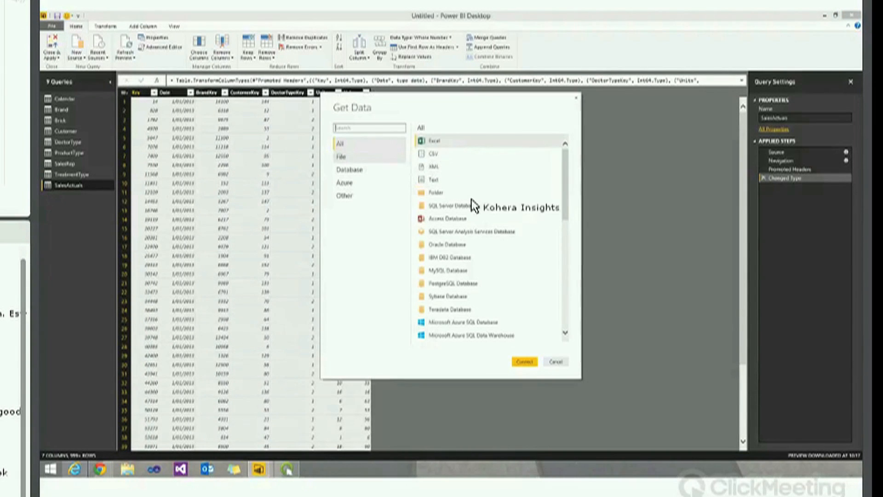
left_click(525, 362)
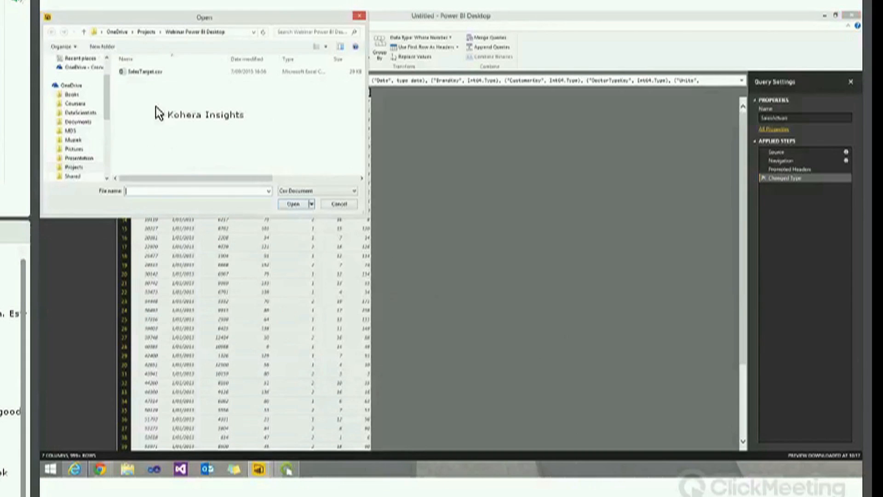
left_click(146, 73)
left_click(294, 204)
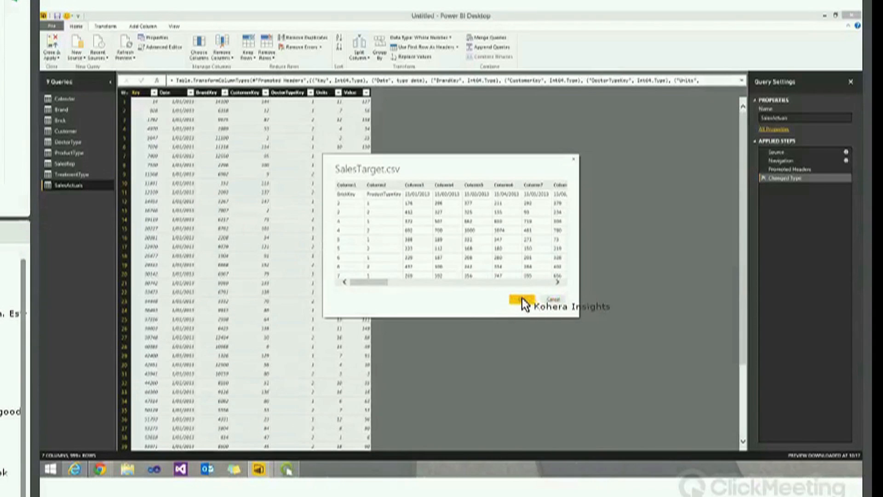
left_click(522, 300)
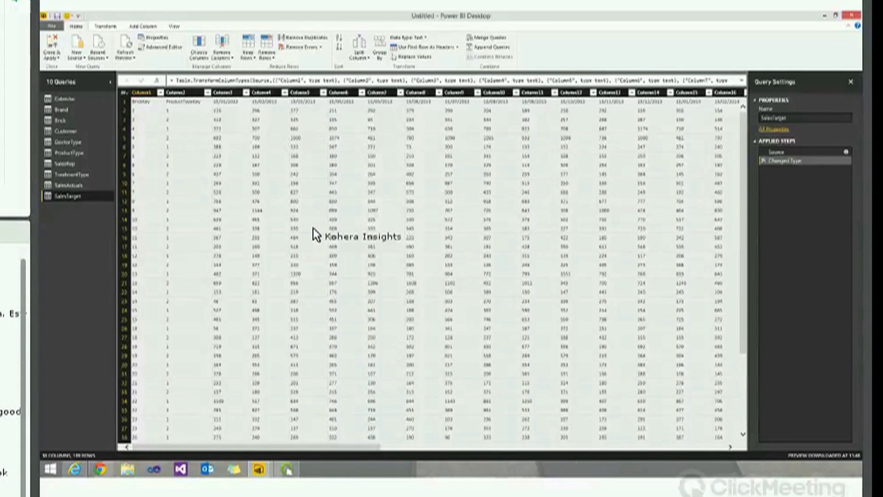
left_click(346, 184)
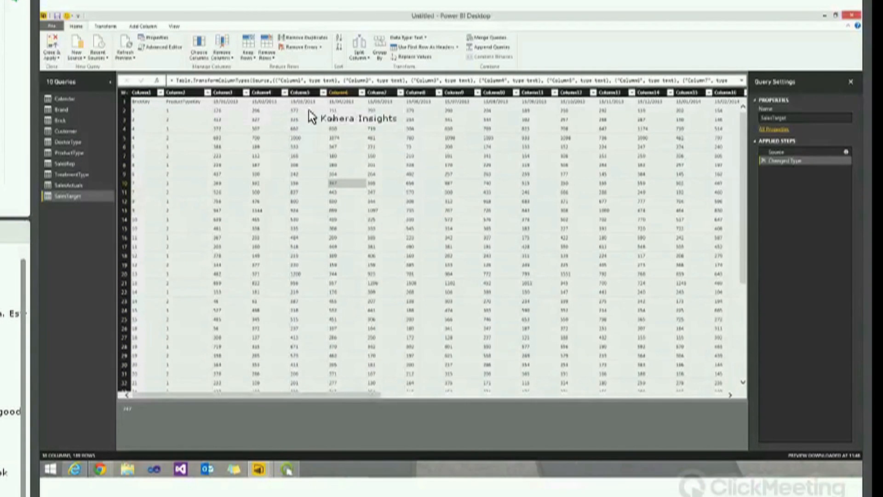
Promote the first row to headers and unpivot all the monthly date columns into rows
left_click(426, 48)
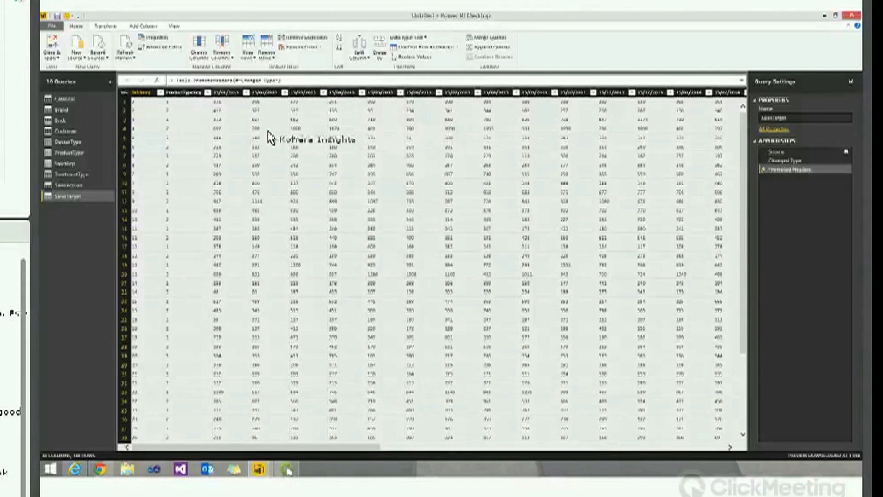
left_click_drag(372, 446, 729, 445)
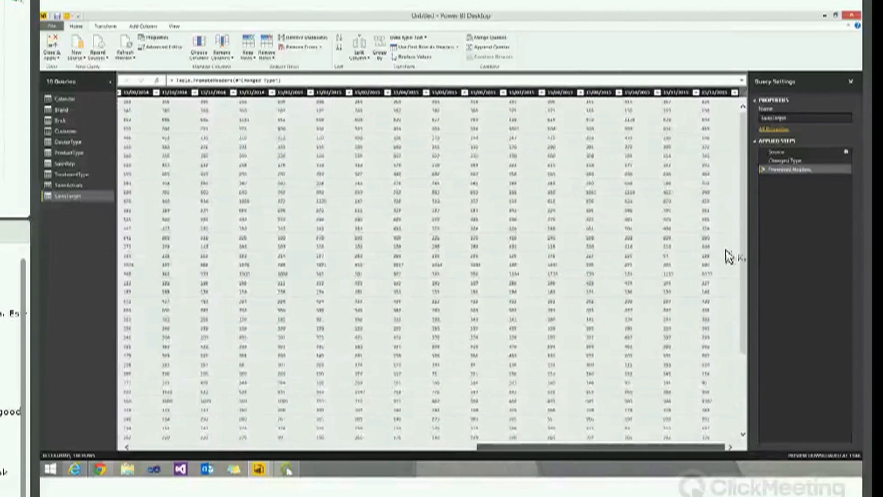
left_click(722, 93, "shift")
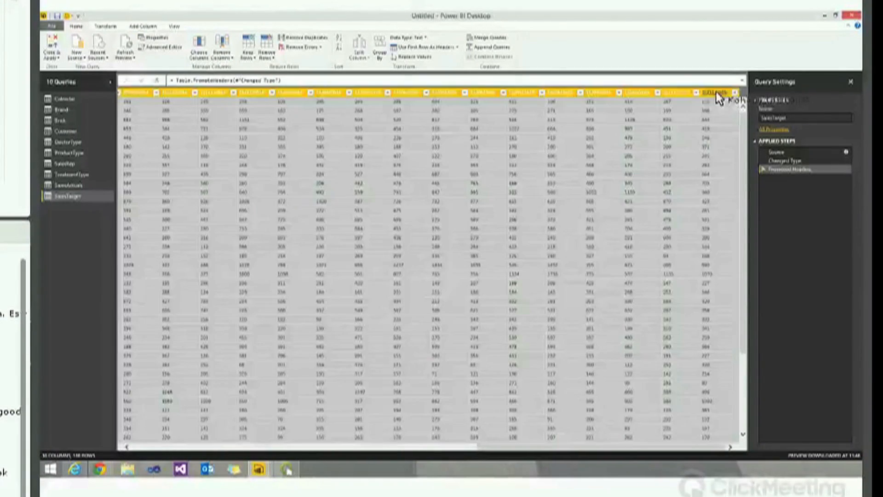
right_click(678, 95)
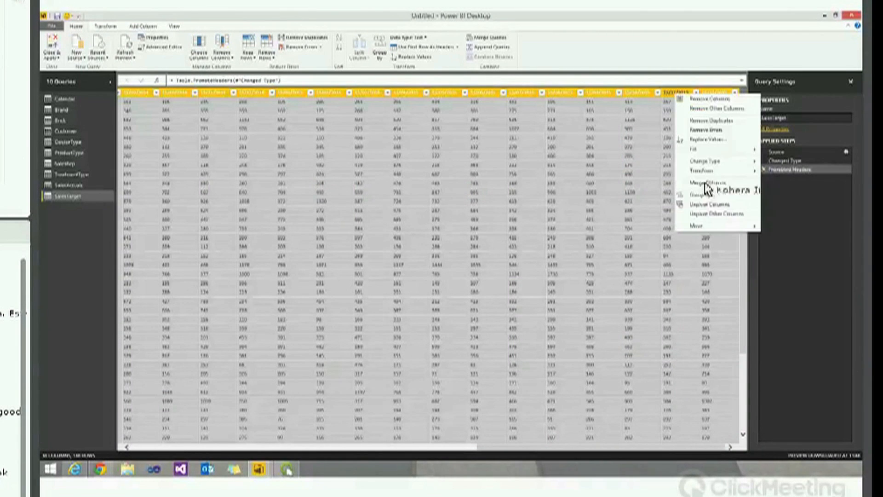
left_click(709, 204)
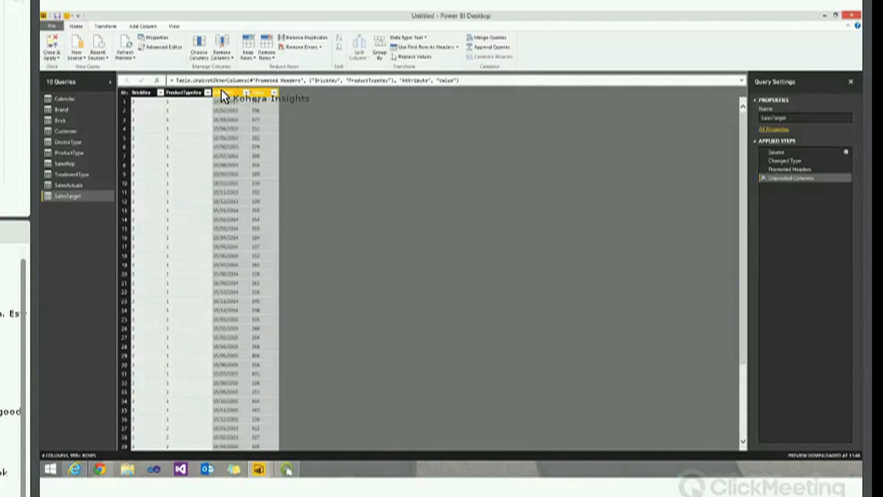
Rename the Attribute column to Date and the Value column to Units
double_click(241, 92)
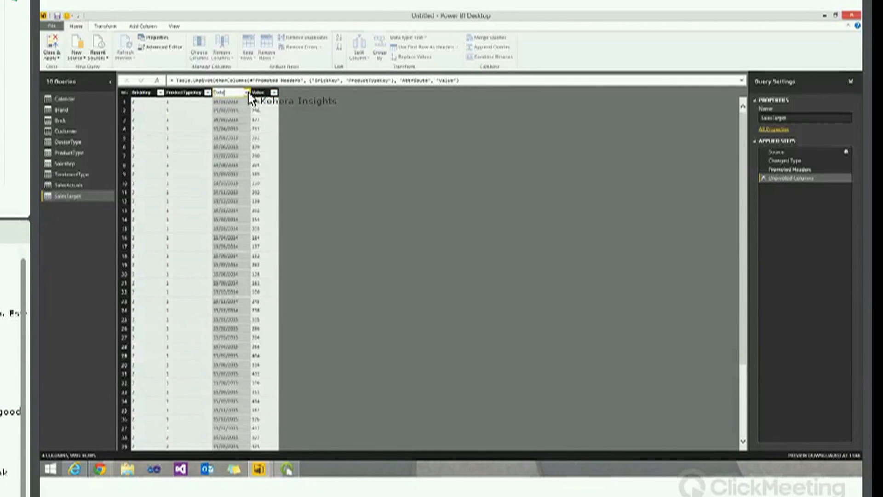
key("Return")
double_click(266, 93)
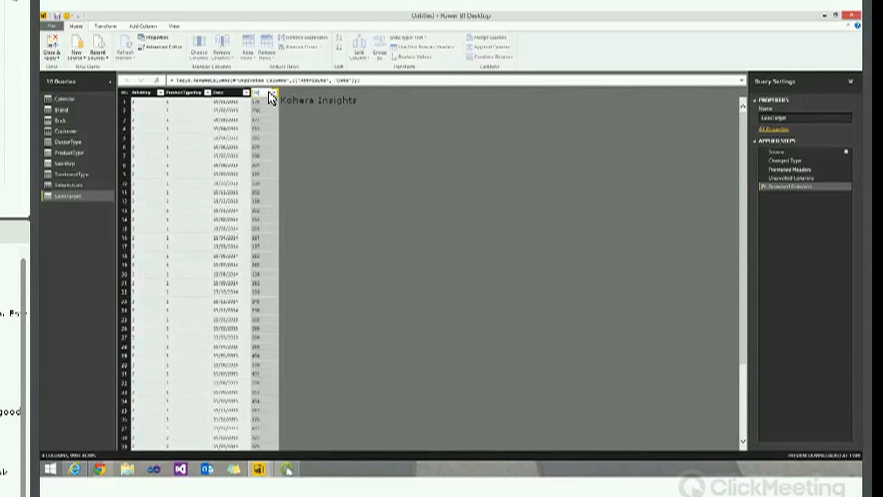
type("Units")
key("Return")
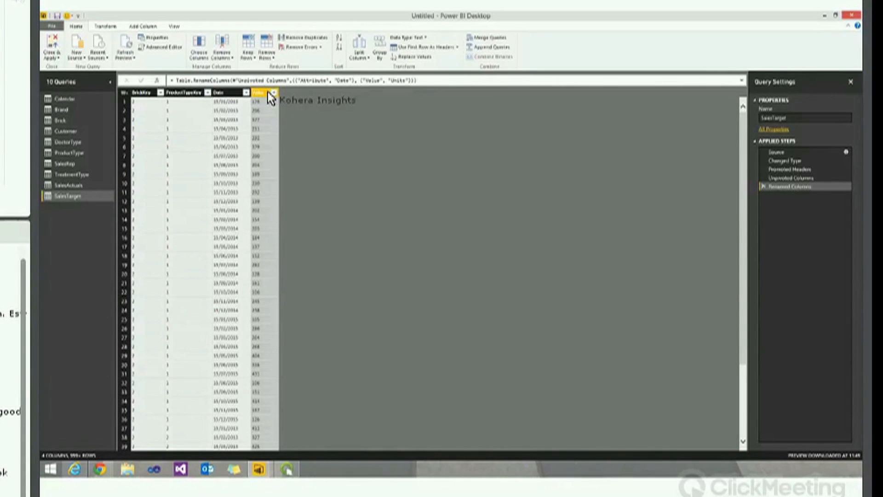
left_click(143, 93)
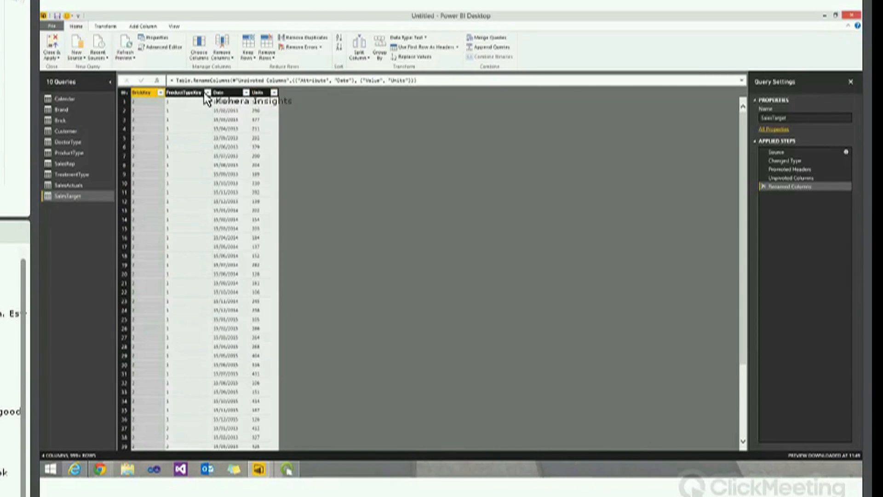
left_click(184, 93, "ctrl")
left_click(266, 93, "ctrl")
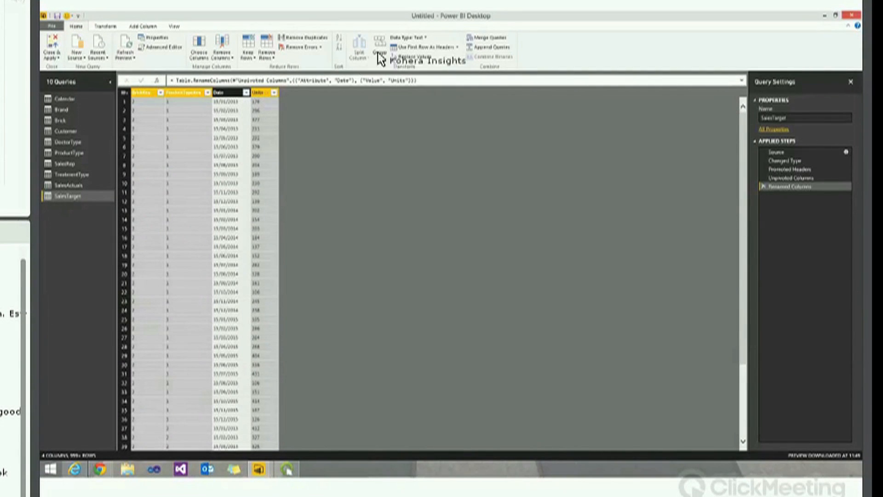
Change SalesTarget's BrickKey, ProductTypeKey and Units to Whole Number, and Date to the Date type
left_click(419, 39)
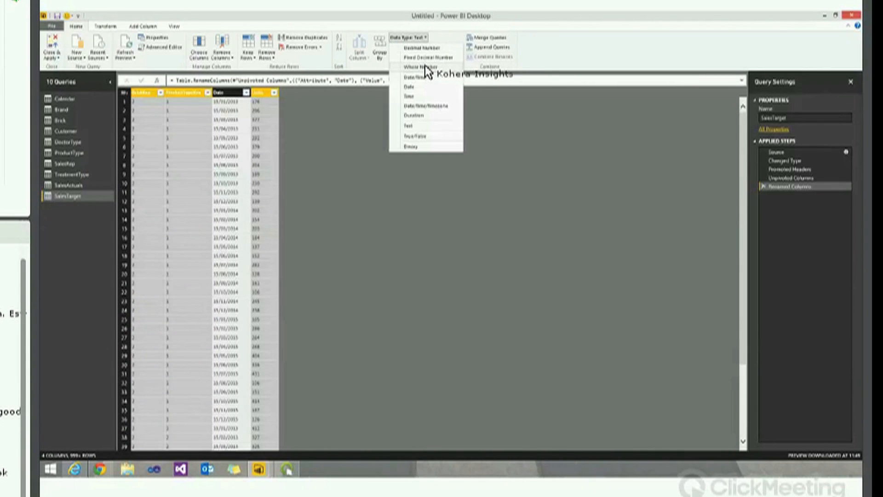
left_click(426, 68)
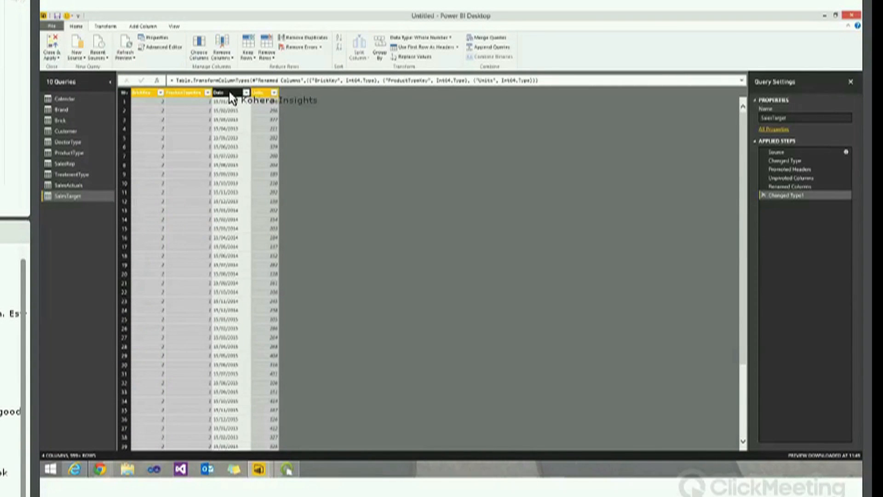
left_click(226, 93)
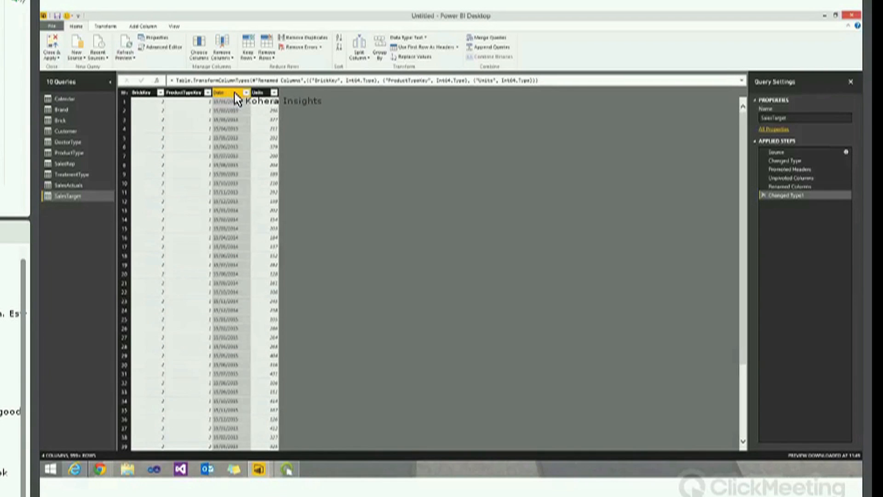
left_click(408, 37)
left_click(417, 87)
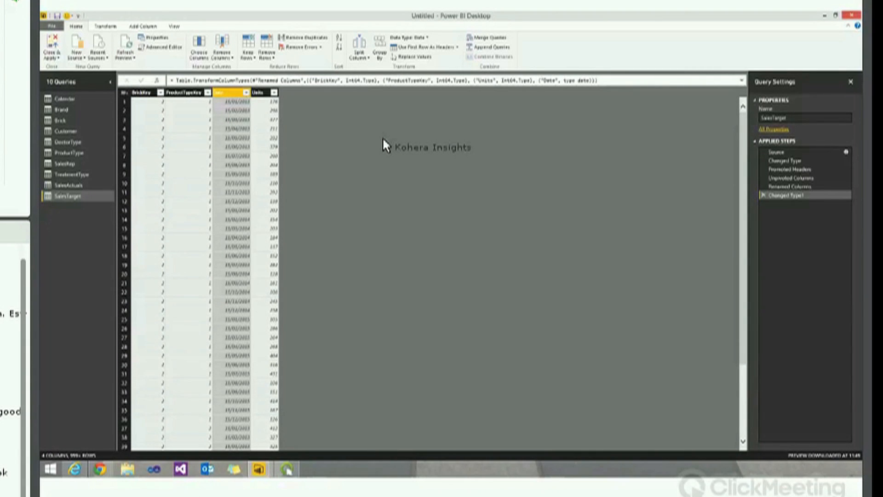
Apply the query changes with Close & Apply and switch to the DemoX01 report window
left_click(53, 46)
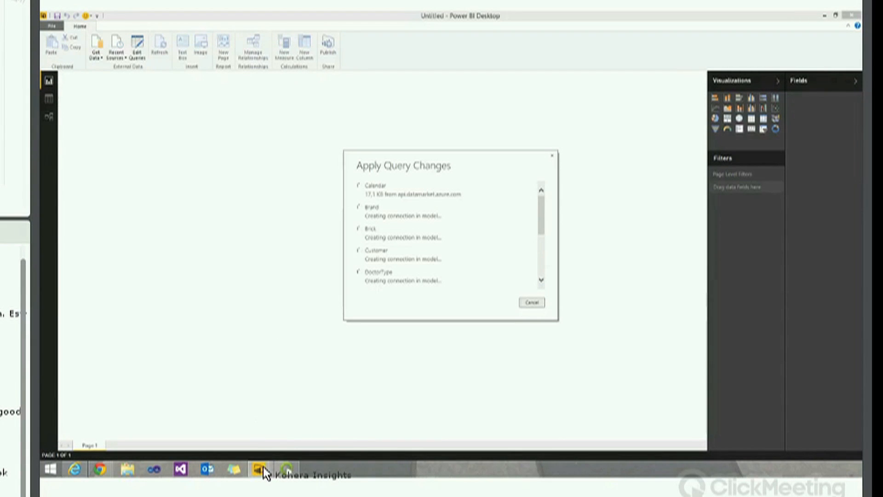
mouse_move(264, 476)
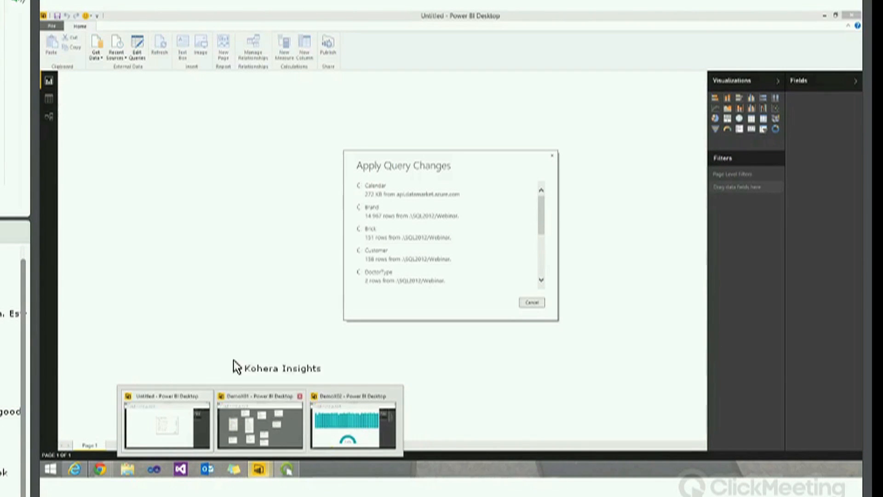
left_click(259, 417)
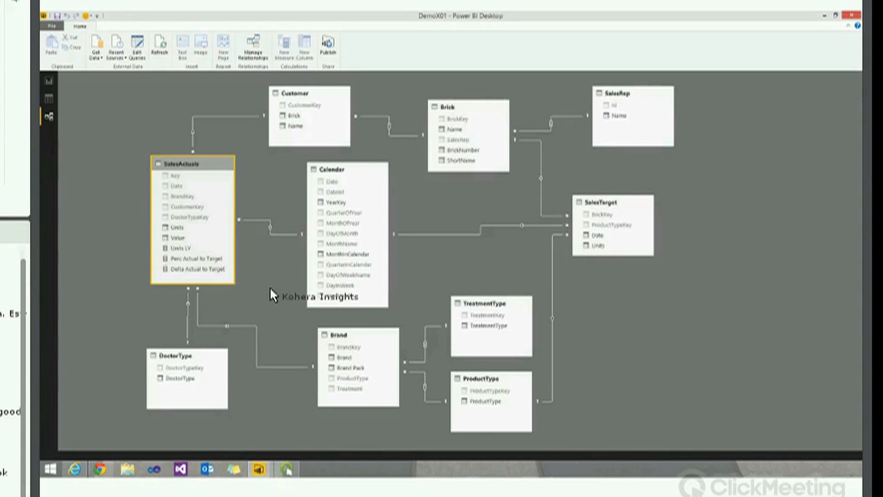
Confirm the SalesActuals-to-Brand BrandKey relationship unchanged, then view the Calendar table's data
left_click(253, 55)
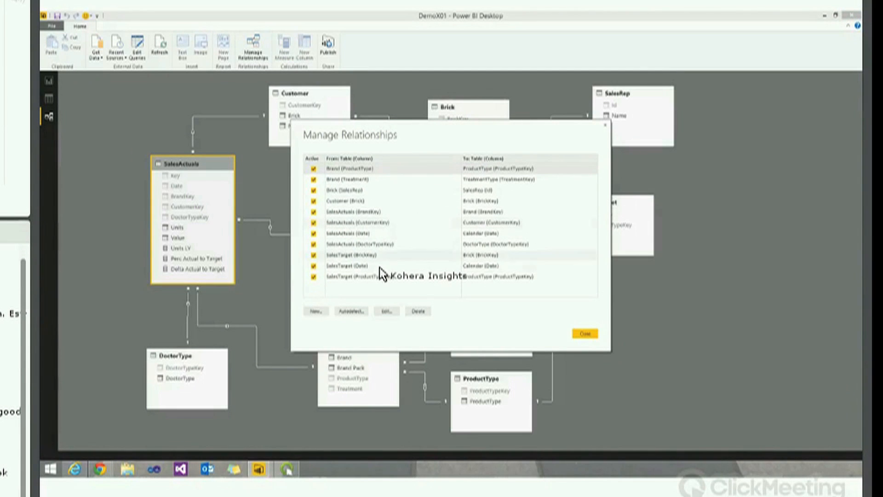
left_click(366, 212)
left_click(389, 311)
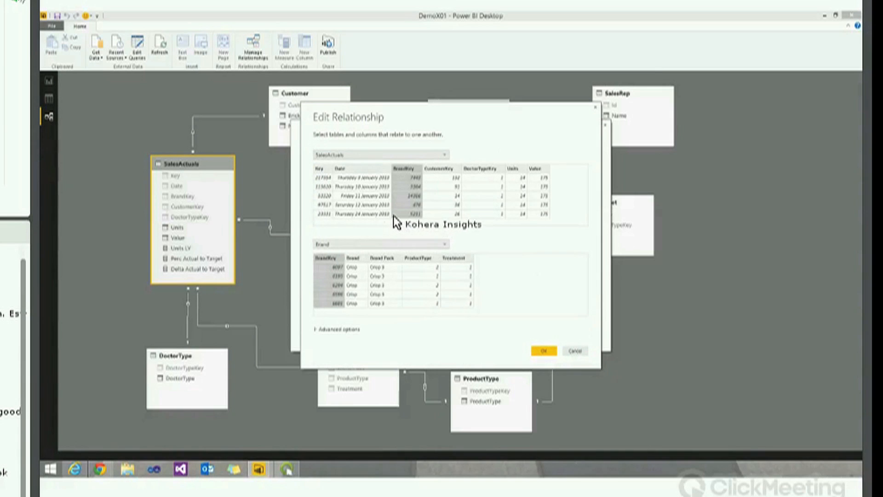
left_click(388, 155)
left_click(405, 156)
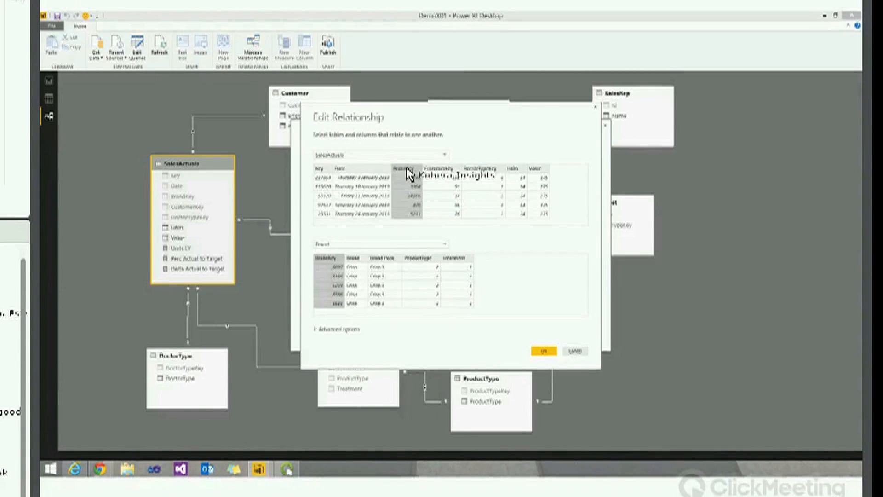
left_click(355, 243)
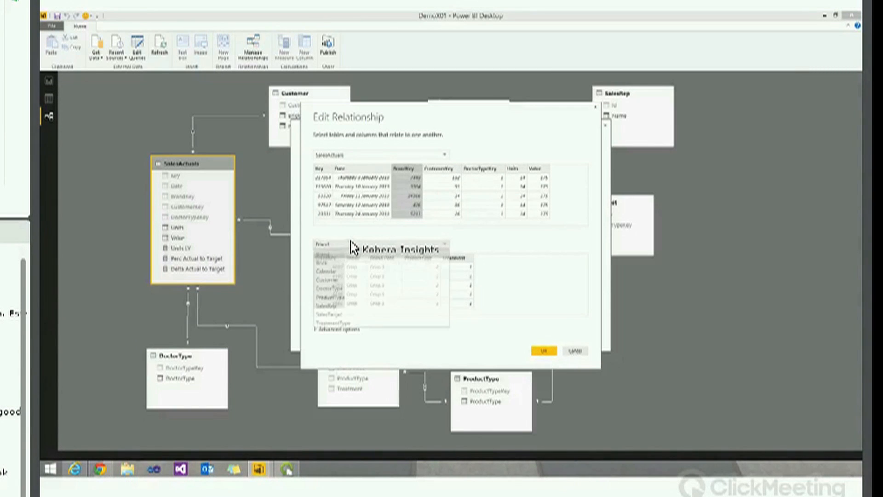
left_click(341, 256)
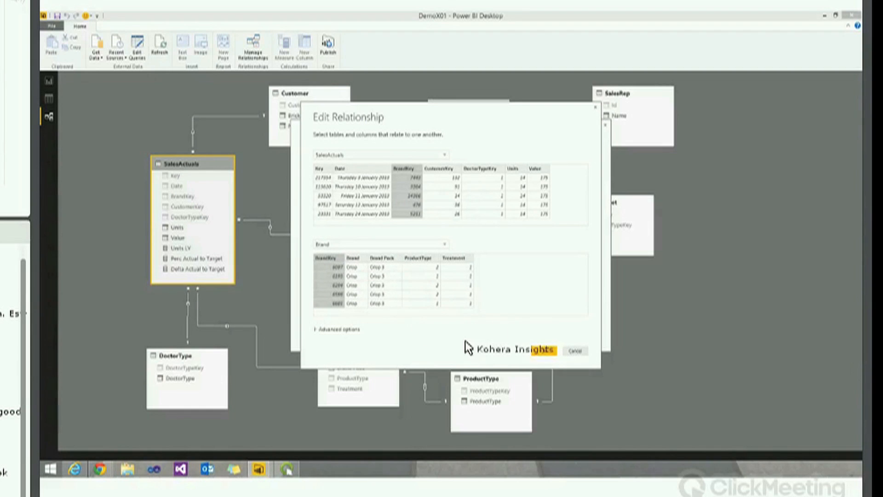
left_click(545, 350)
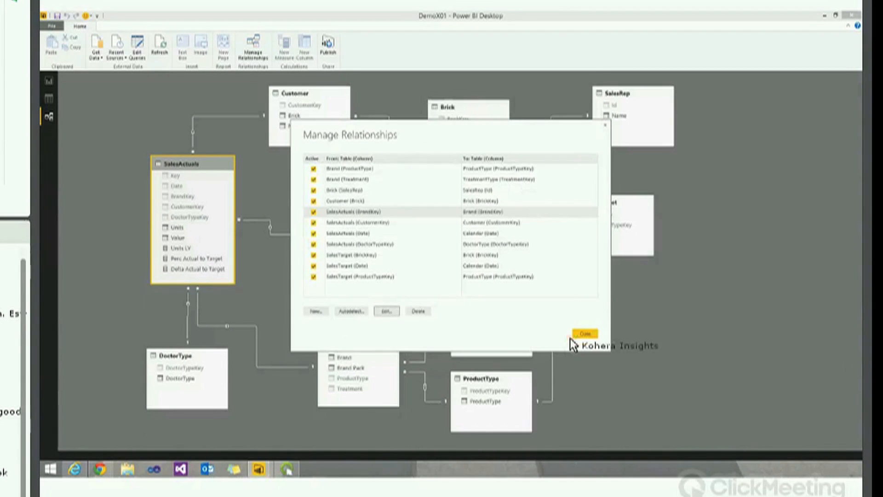
left_click(586, 334)
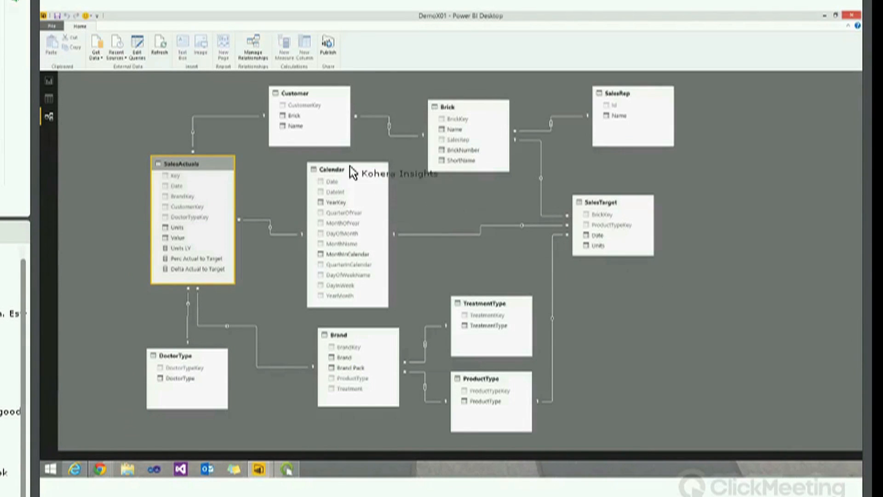
left_click(49, 99)
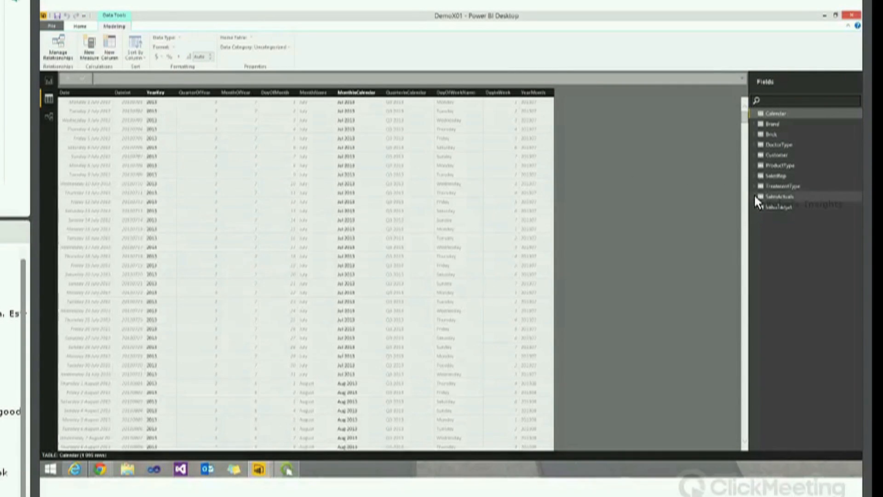
Expand SalesActuals and view the DAX of the Units LY and Perc Actual to Target measures
left_click(755, 196)
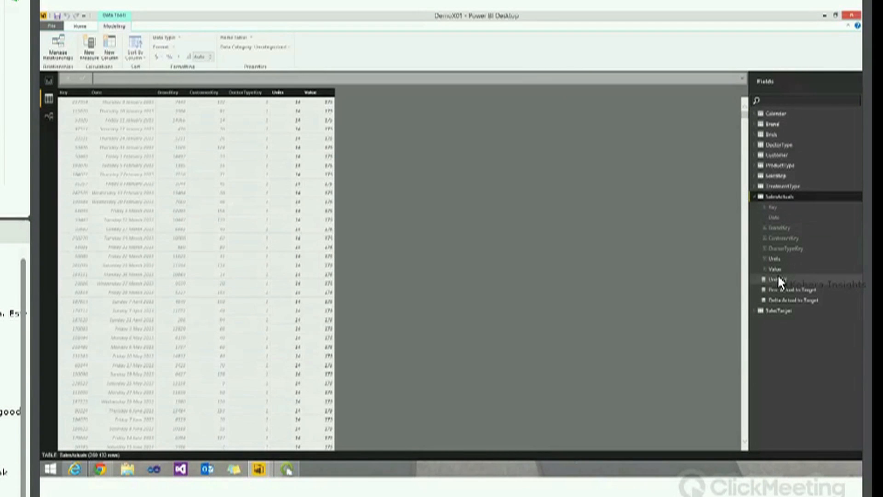
left_click(795, 281)
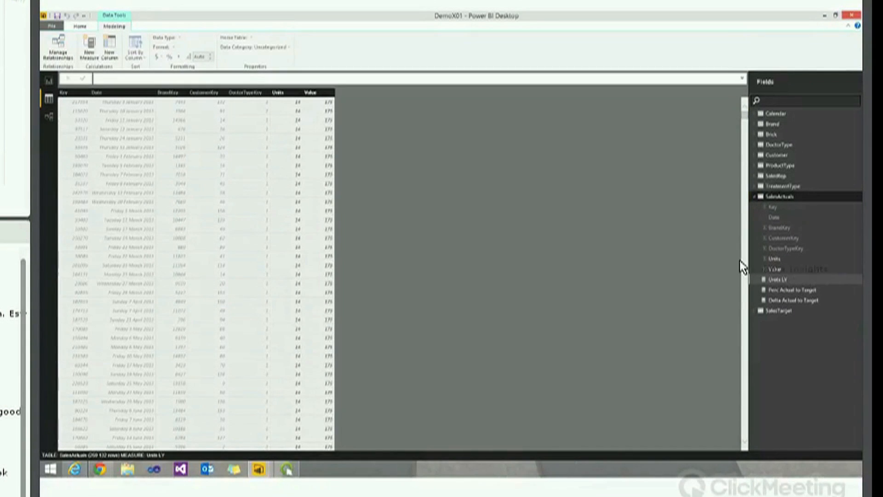
double_click(782, 279)
left_click(788, 277)
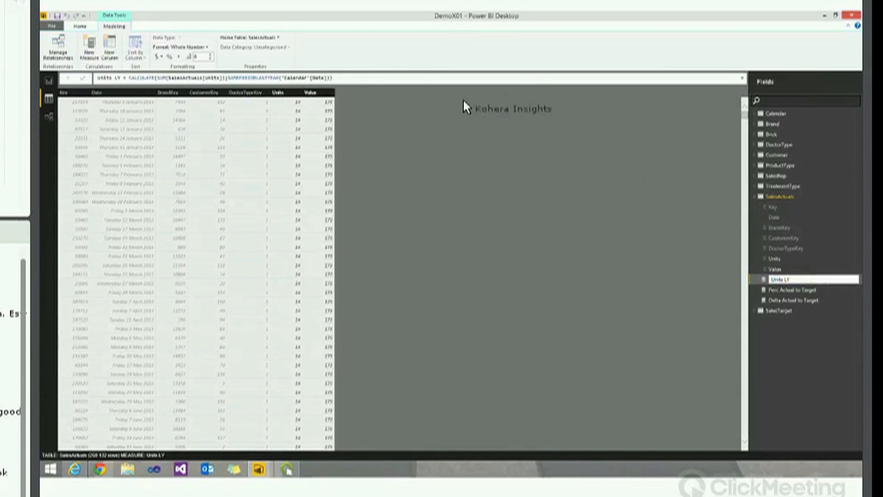
left_click(334, 78)
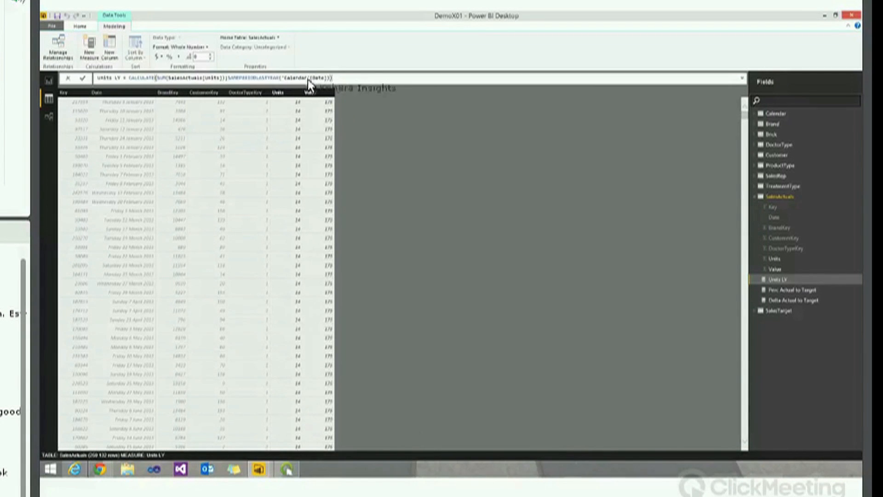
double_click(795, 289)
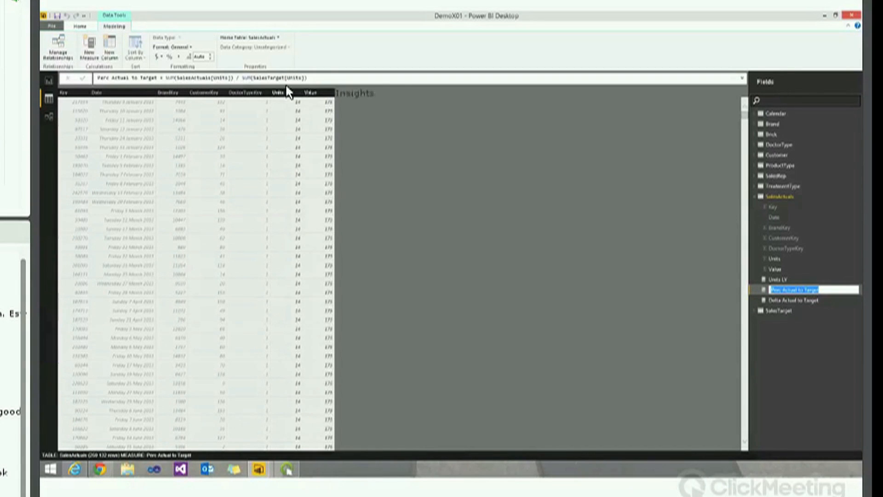
Format Perc Actual to Target as a percentage, check the Delta Actual to Target name, and return to Report view
left_click(334, 79)
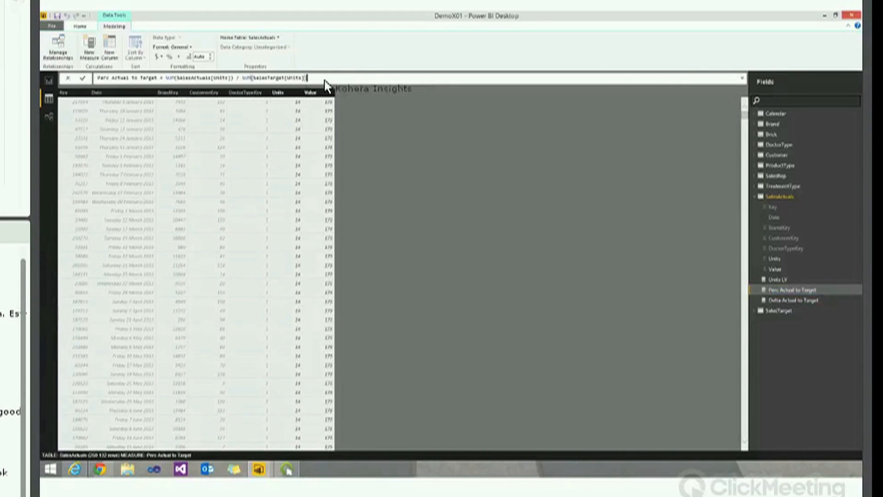
left_click(170, 58)
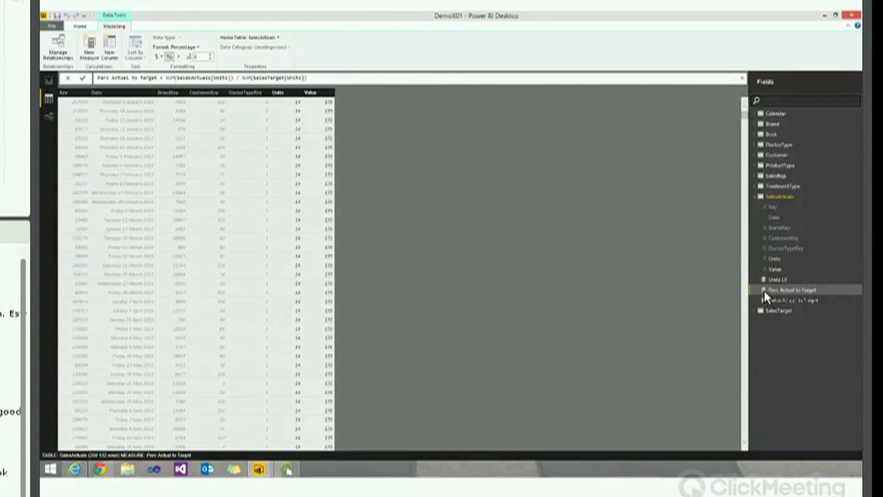
double_click(788, 300)
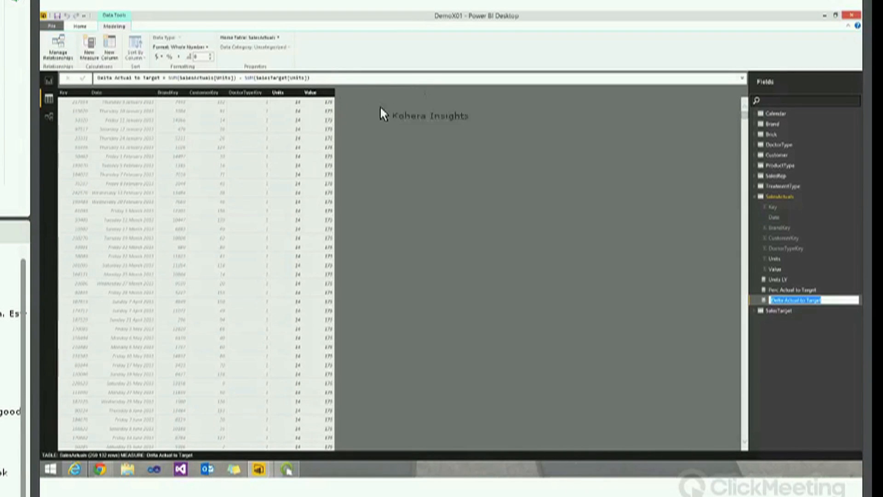
left_click(91, 54)
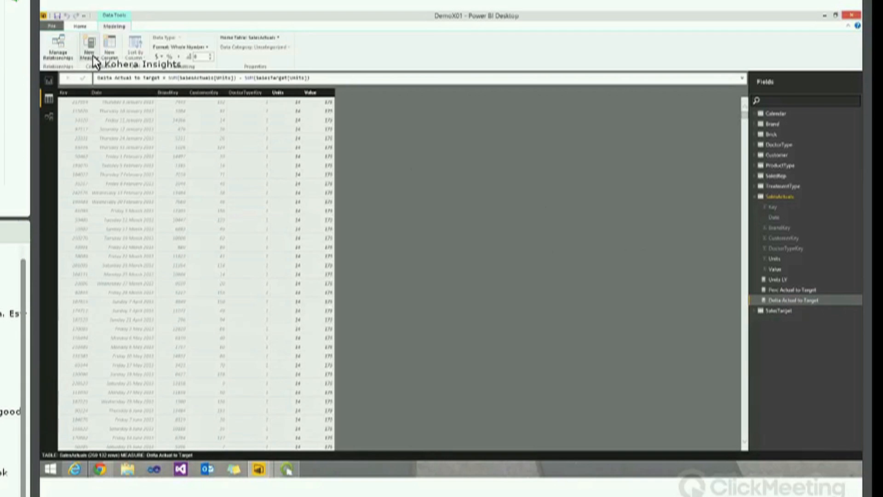
left_click(49, 80)
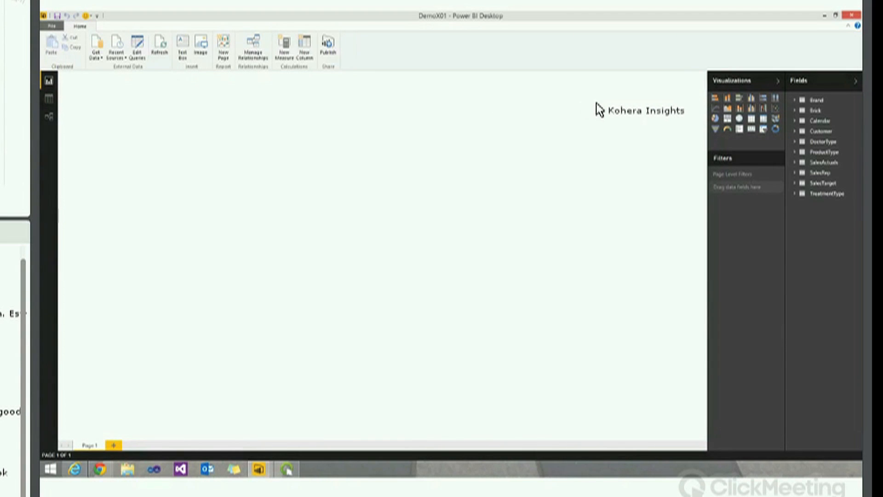
Add a page-wide clustered column chart of SalesActuals Units by Calendar month on Page 1
left_click(751, 98)
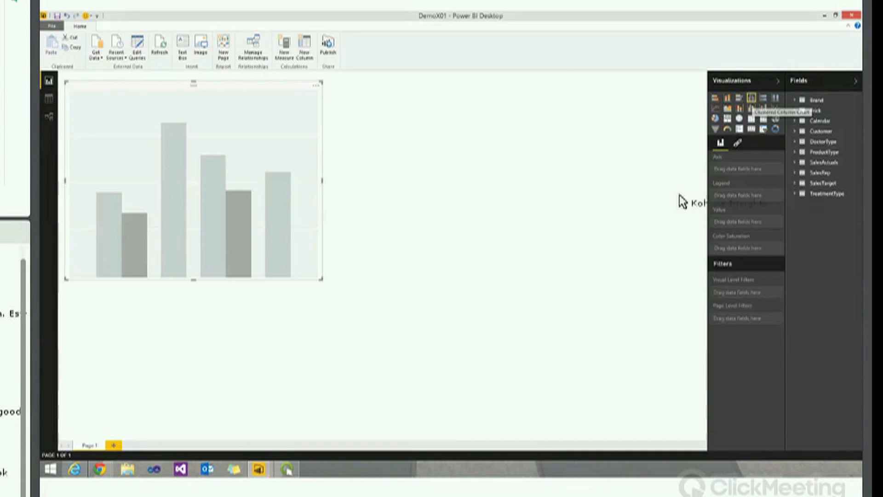
left_click(794, 162)
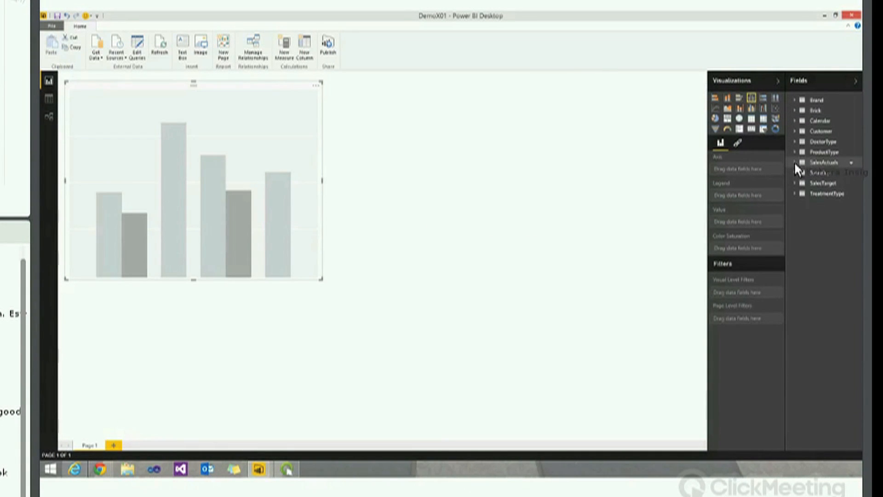
left_click_drag(830, 194, 269, 192)
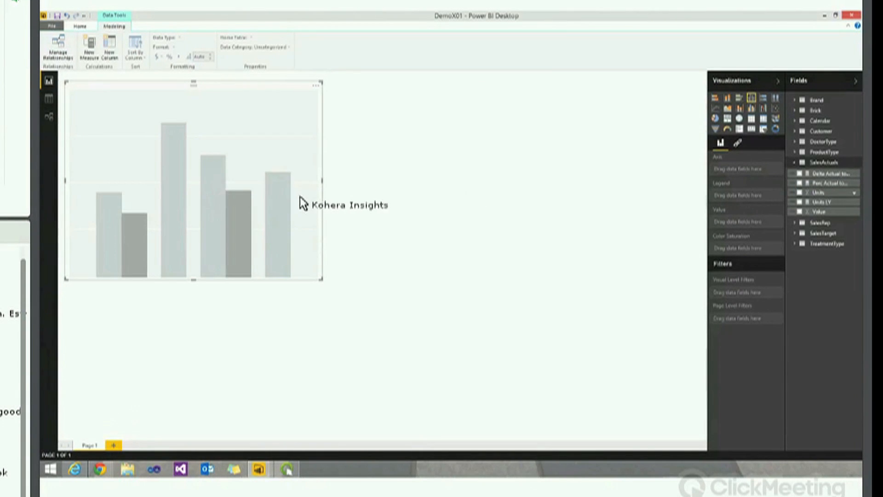
left_click(799, 122)
left_click_drag(579, 174, 264, 213)
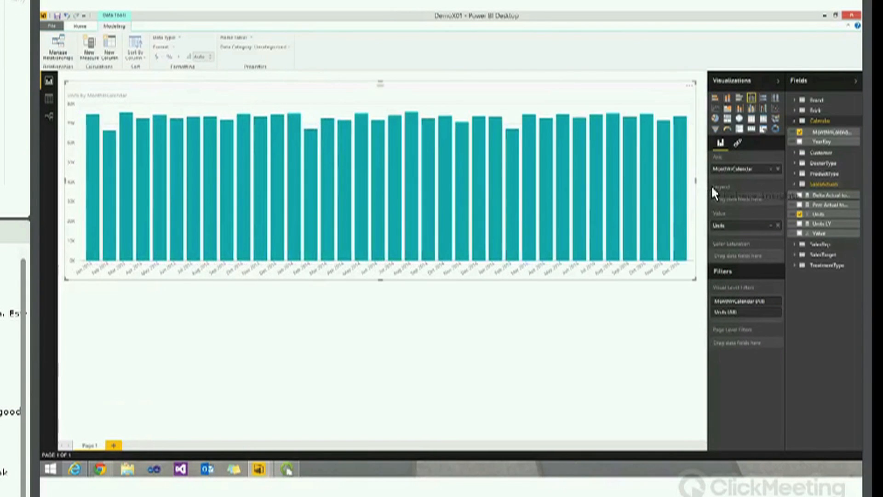
left_click(428, 340)
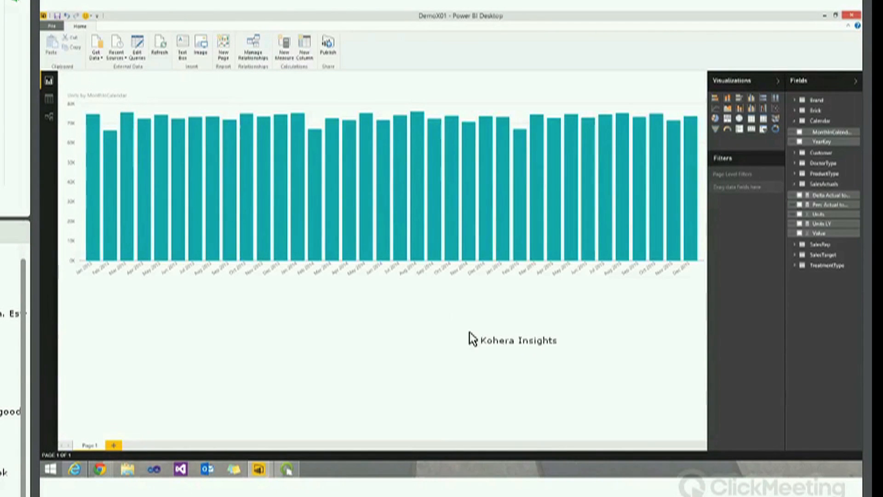
Add a Perc Actual to Target gauge centred below the monthly chart
left_click(728, 128)
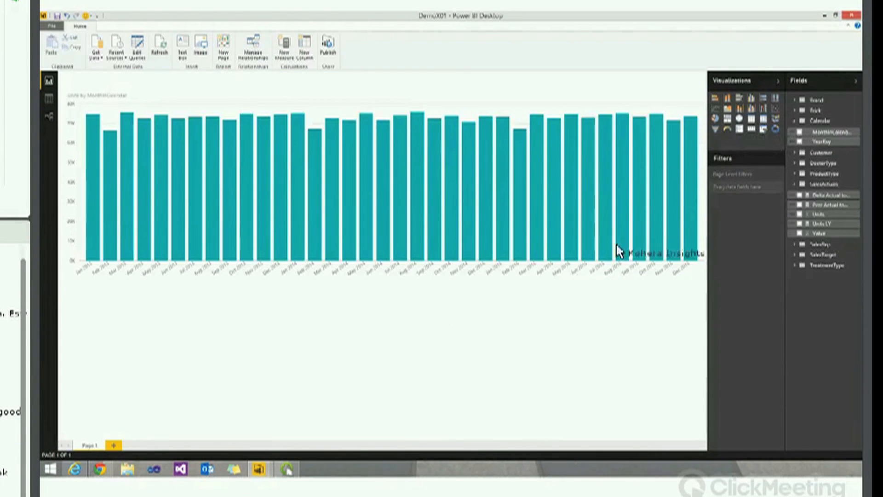
left_click_drag(272, 292, 447, 307)
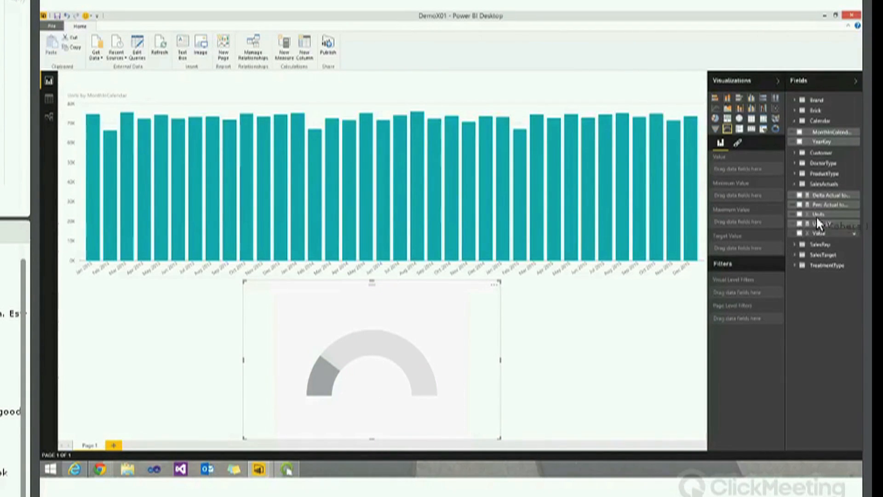
left_click_drag(822, 205, 413, 351)
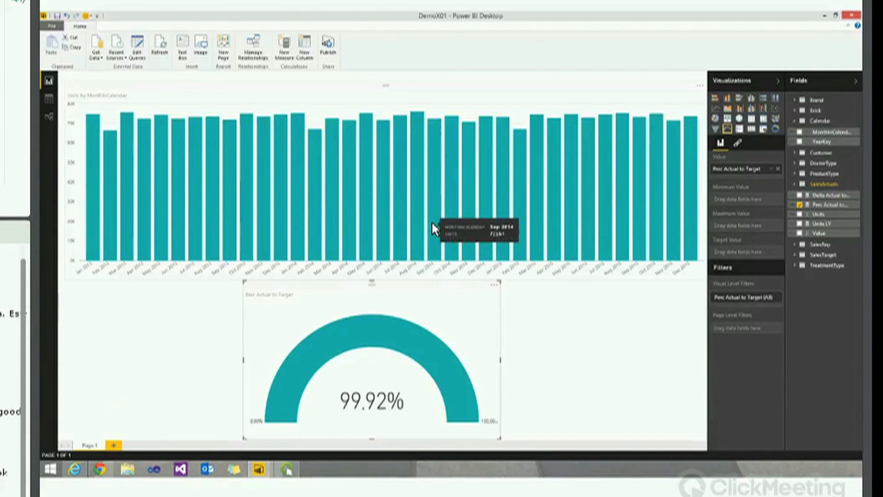
Cross-filter the gauge by Oct 2014, Feb 2015, Apr 2015, Oct 2013 and Aug 2013, then add Page 2
left_click(447, 226)
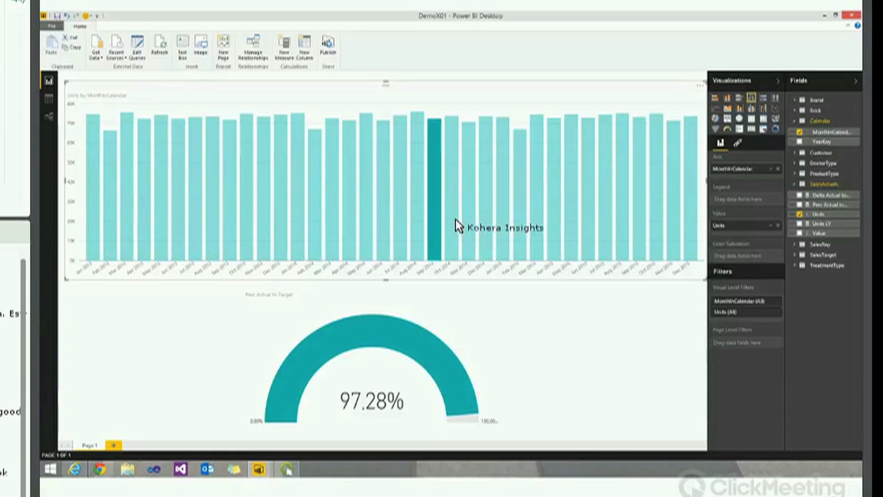
left_click(517, 220)
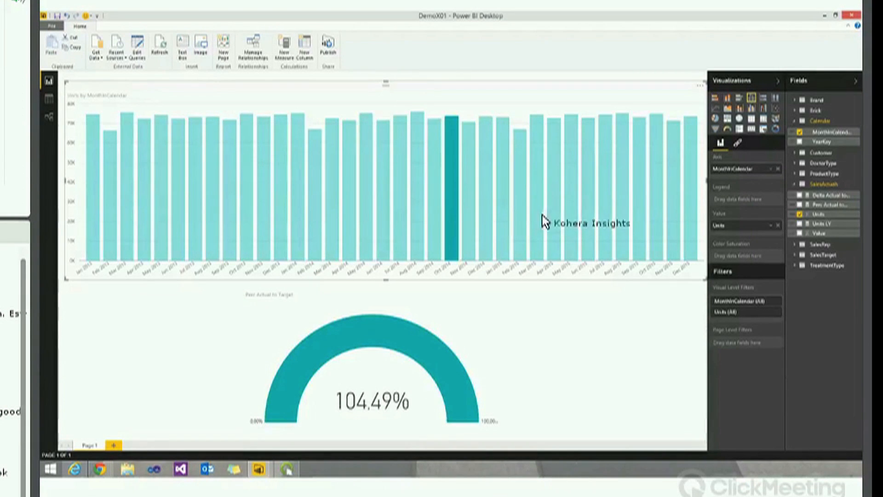
left_click(555, 232)
left_click(570, 310)
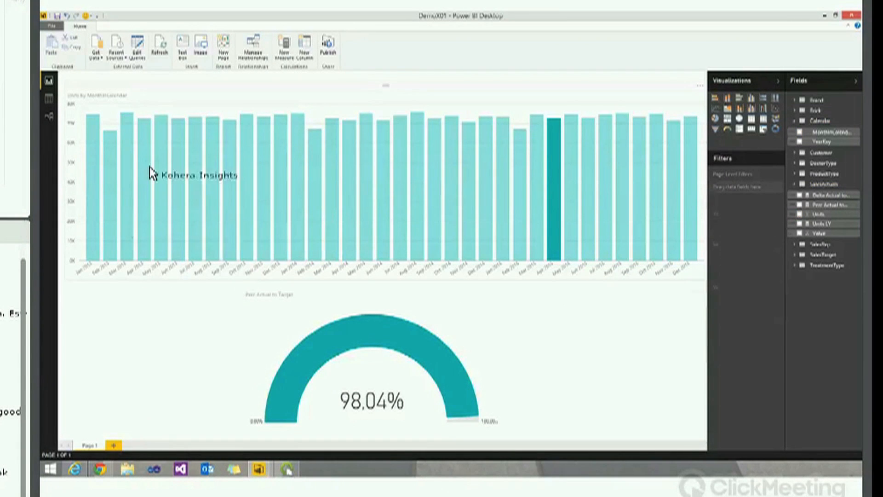
left_click(247, 198)
left_click(135, 319)
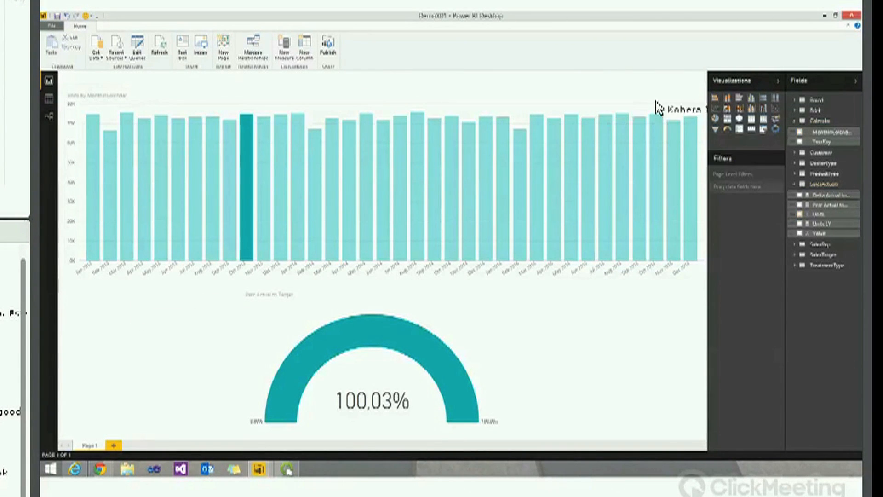
left_click(214, 173)
left_click(214, 173)
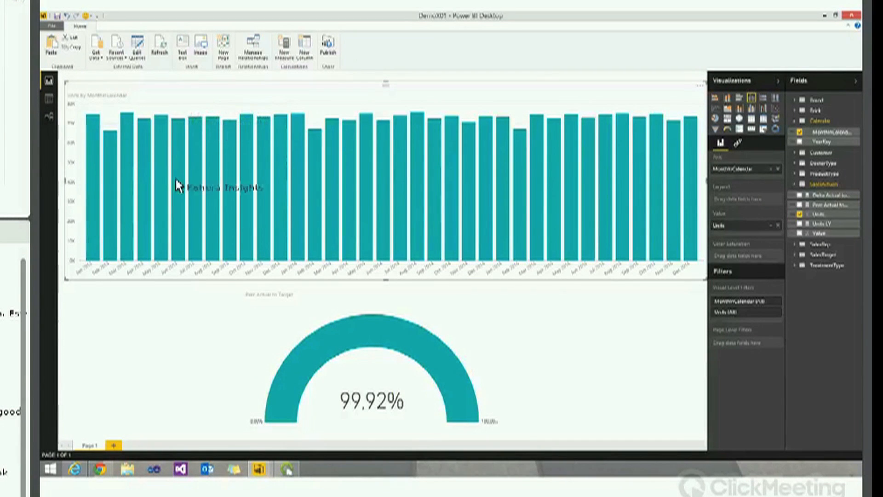
left_click(120, 444)
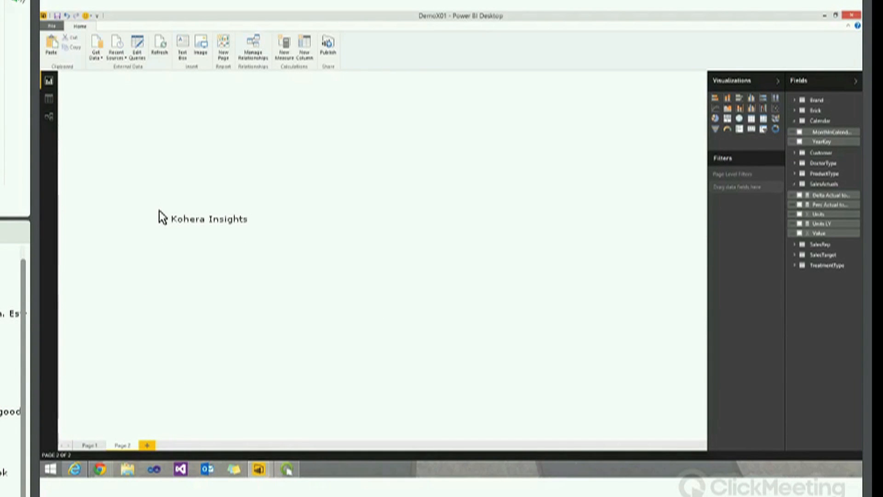
Paste the Units by month chart onto Page 2, convert it to a line chart, and add Units LY
key("ctrl+v")
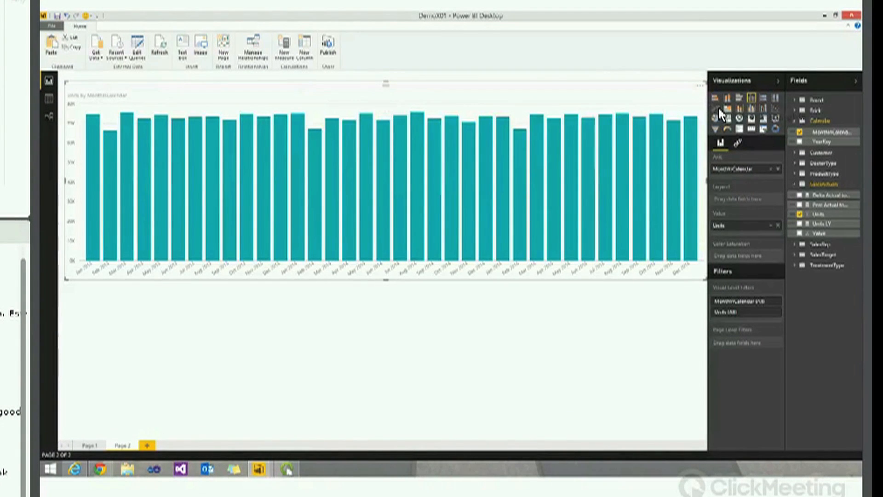
left_click(718, 108)
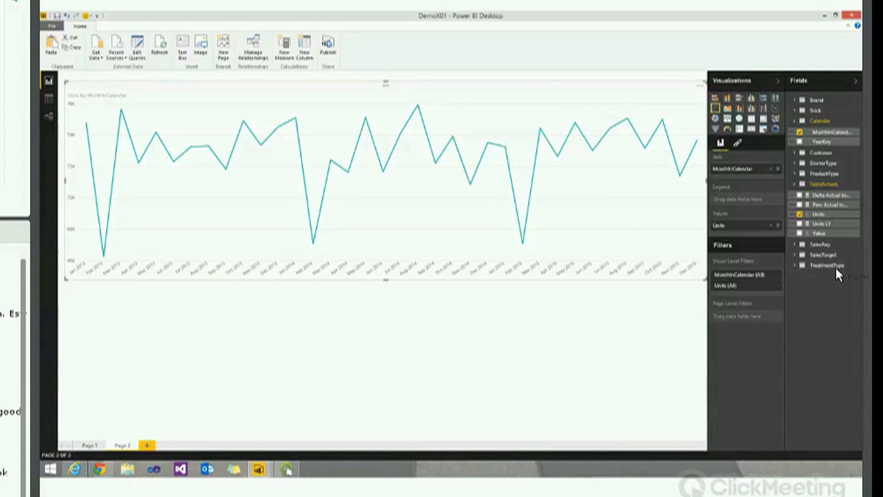
left_click_drag(827, 222, 547, 203)
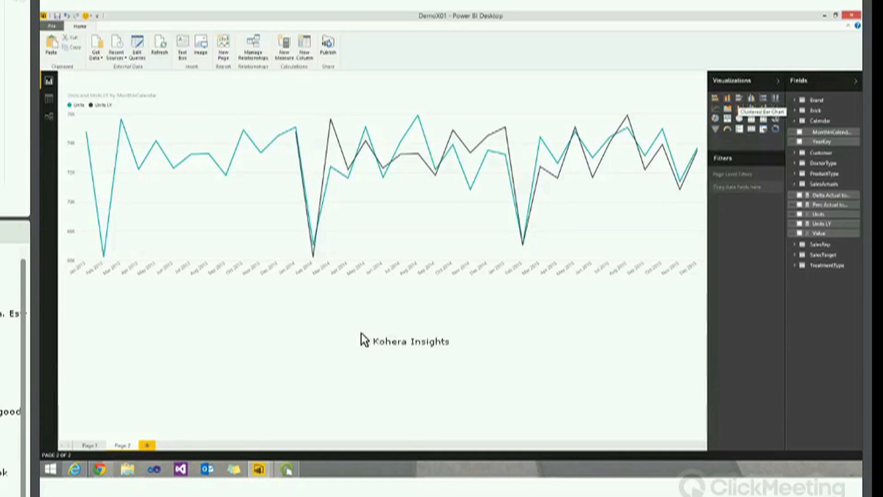
Add a clustered bar chart of Units and Units LY by DoctorType below the line chart
left_click(739, 98)
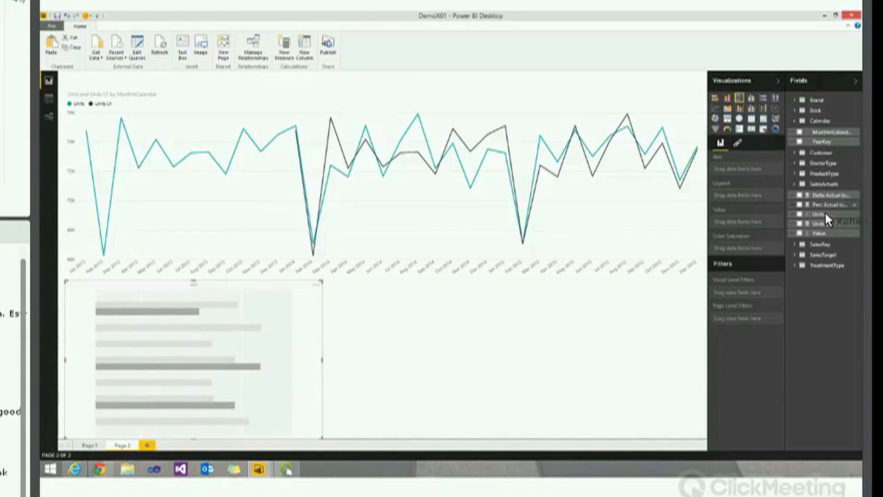
left_click_drag(827, 211, 255, 343)
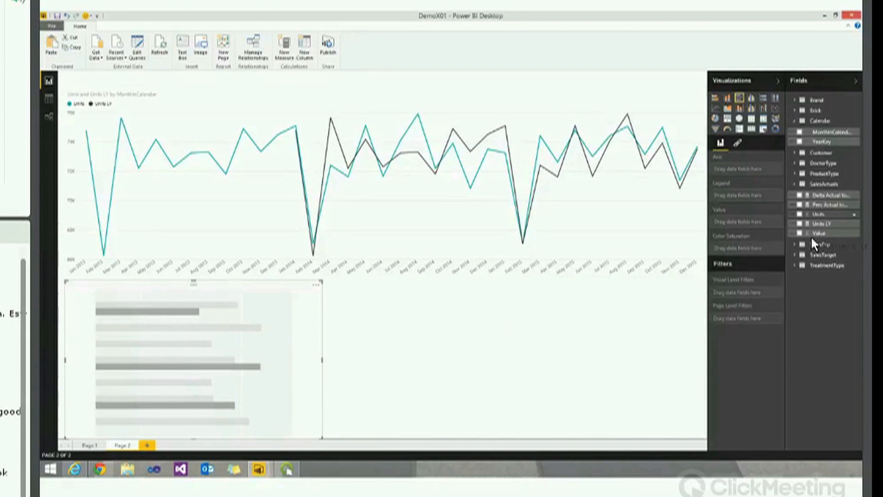
left_click_drag(822, 223, 272, 387)
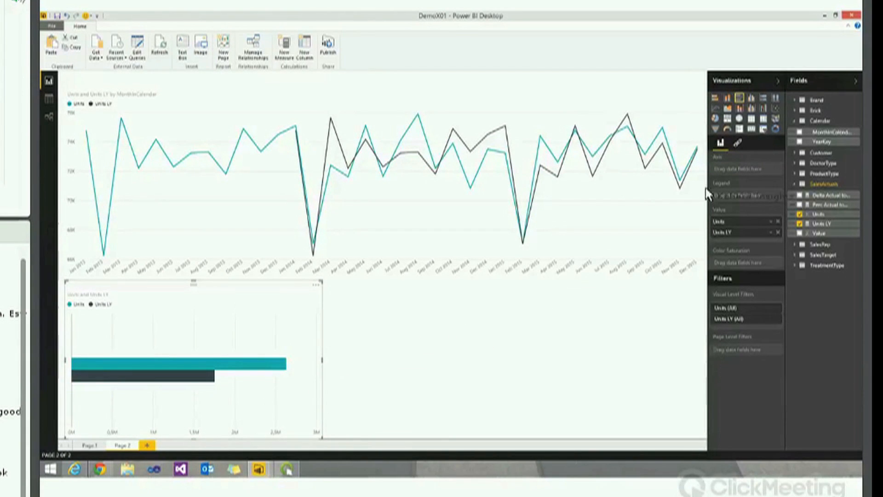
left_click(796, 163)
left_click_drag(815, 174, 306, 347)
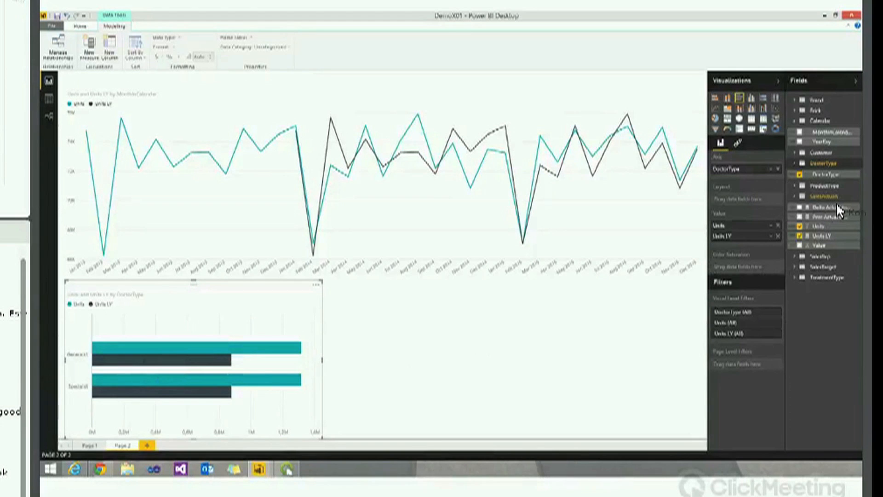
left_click(632, 293)
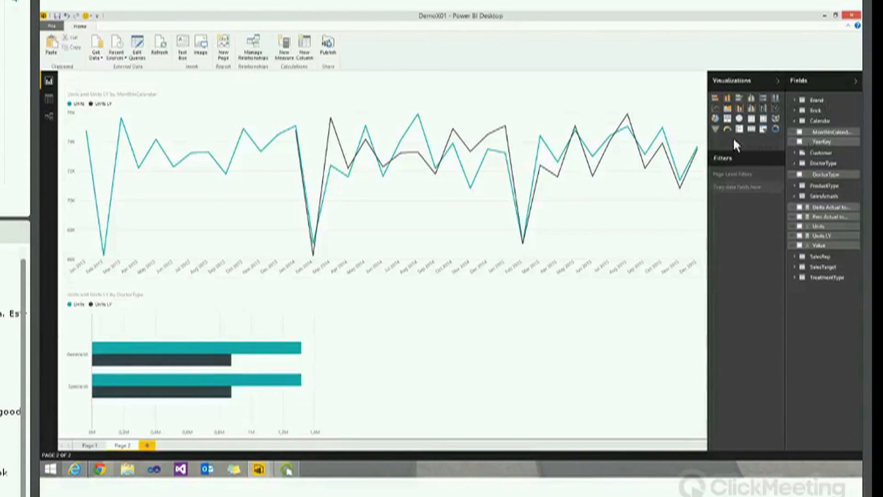
left_click(751, 98)
Place the column chart lower right showing Units by ProductType, then add an empty slicer
left_click_drag(494, 299, 513, 299)
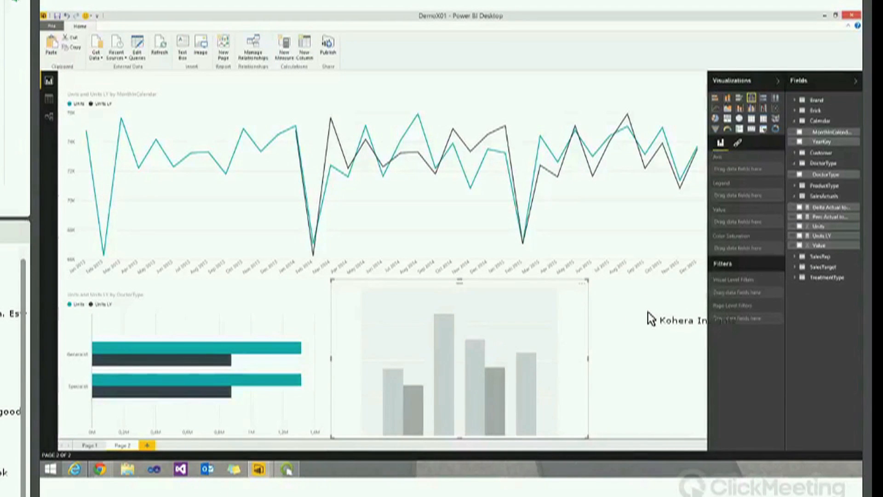
left_click_drag(819, 227, 515, 332)
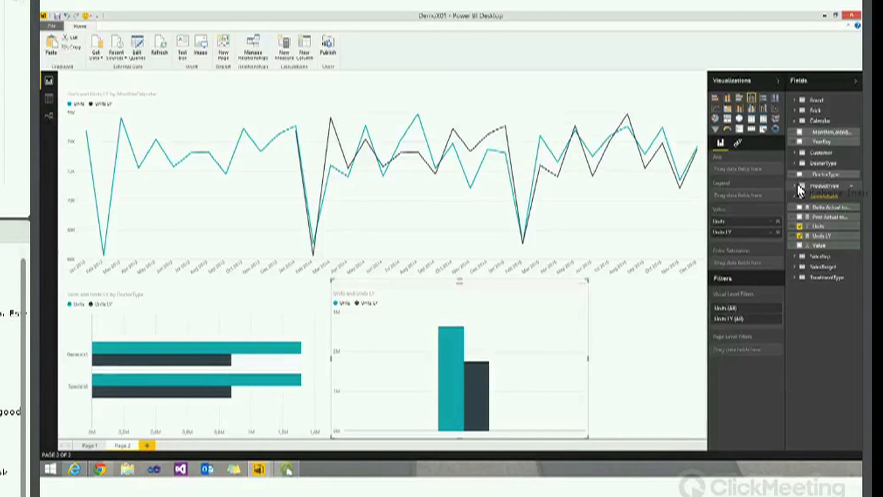
left_click_drag(812, 189, 510, 342)
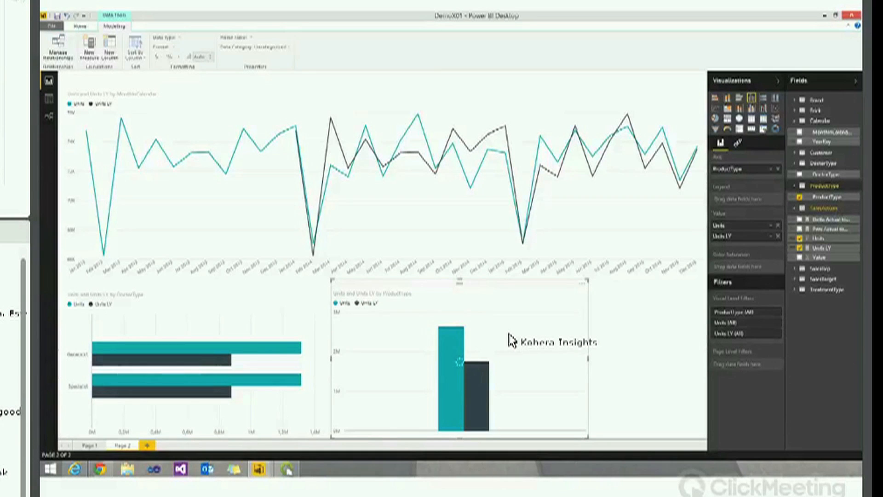
left_click(630, 313)
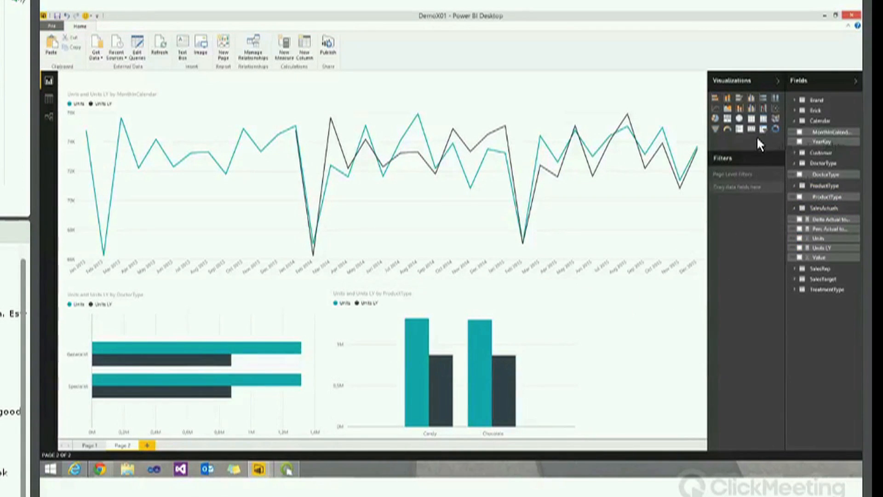
left_click(764, 131)
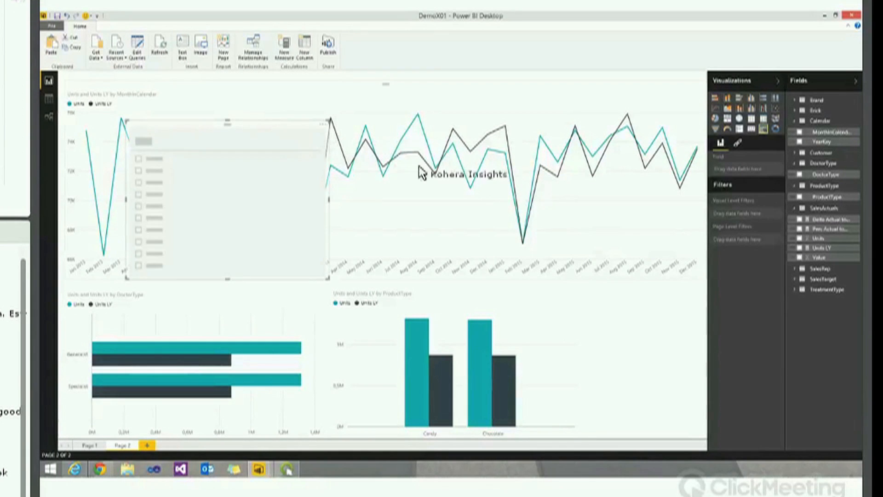
Narrow the slicer, filter it to YearKey 2015, cross-filter by doctor type and product, and add Page 3
left_click_drag(507, 364, 583, 358)
left_click_drag(822, 141, 648, 375)
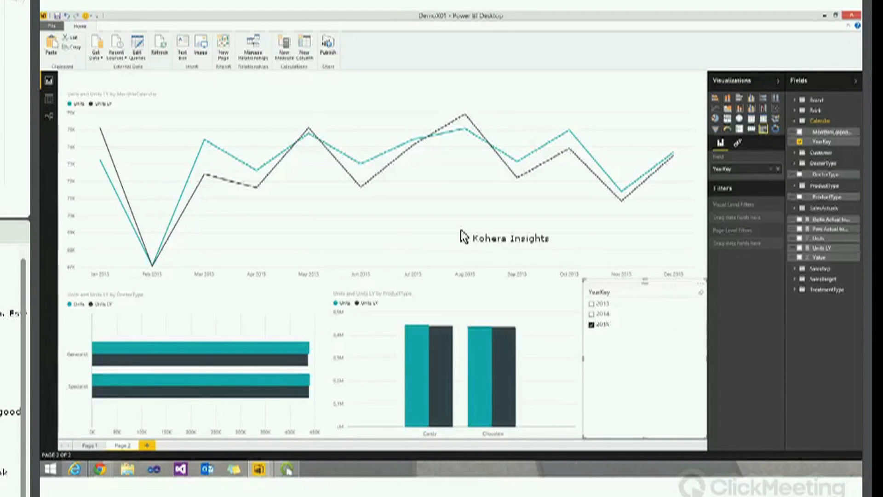
left_click(271, 347)
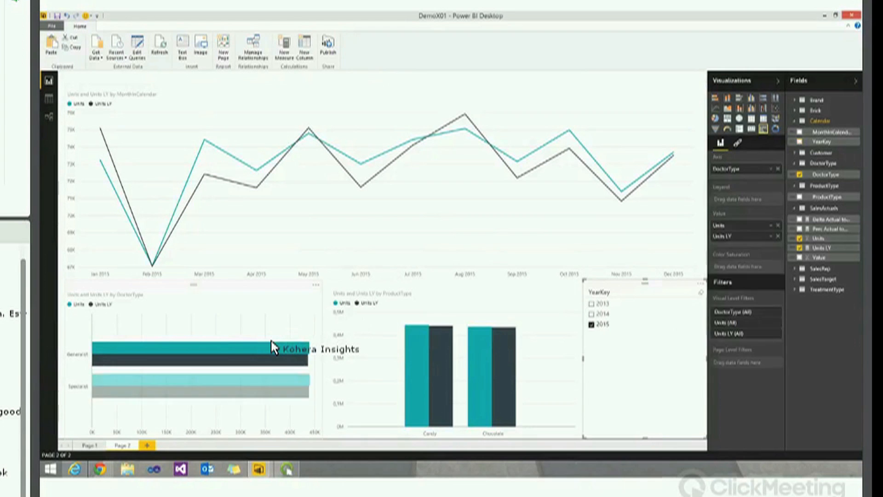
left_click(437, 346)
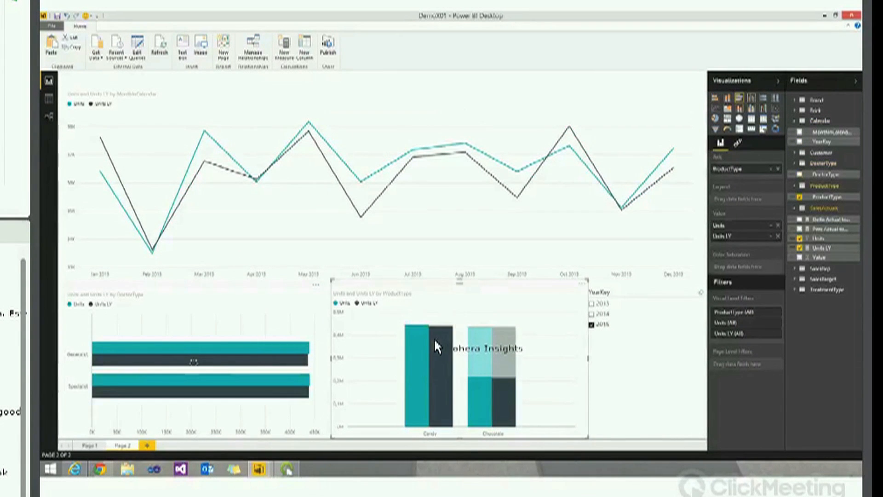
left_click(483, 348)
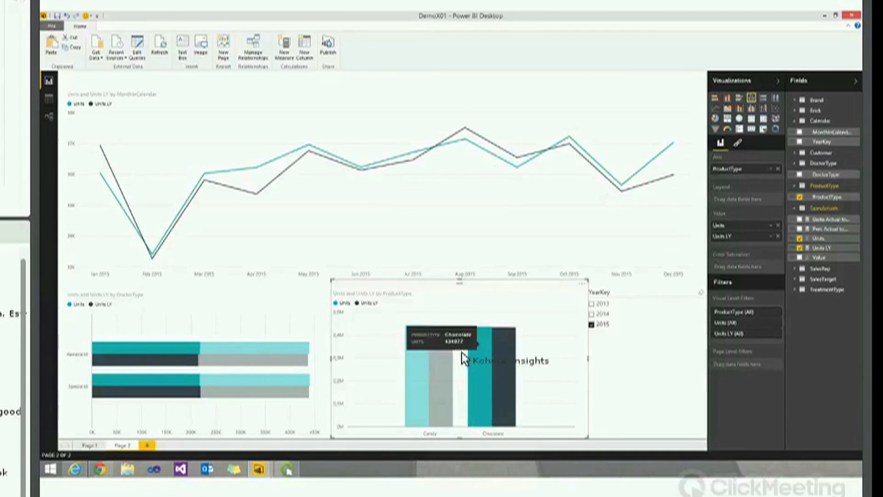
left_click(239, 388)
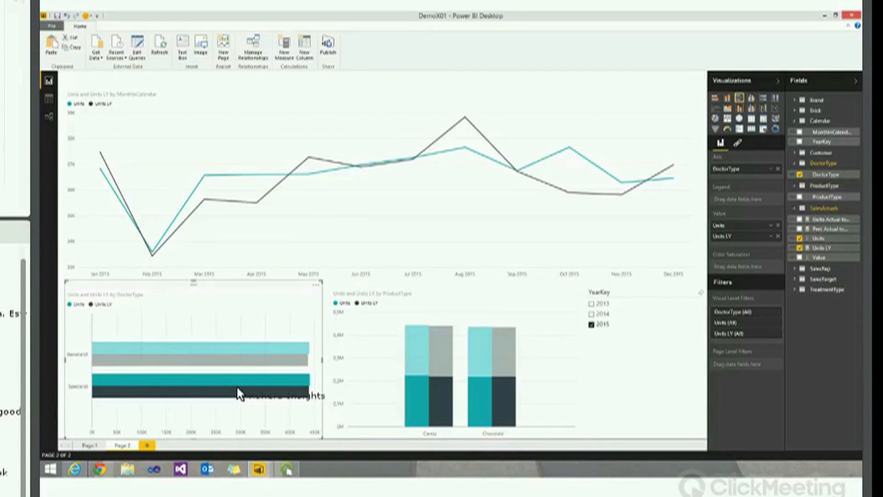
left_click(149, 445)
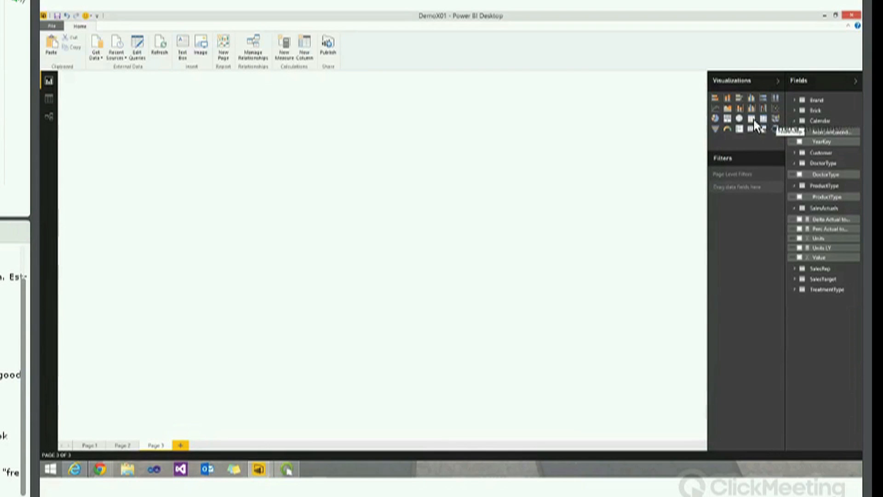
Fill Page 3 with a map plotting Units by Brick ShortName, then add a blank Page 4
left_click(741, 121)
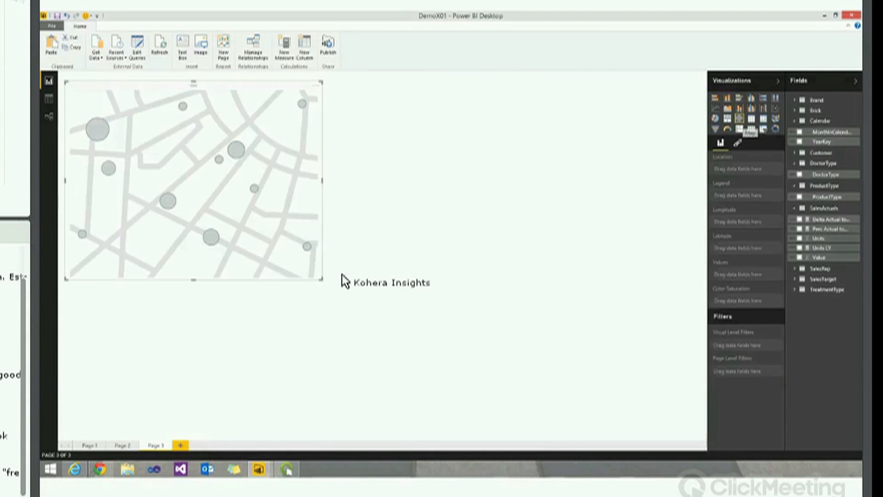
left_click_drag(322, 281, 738, 453)
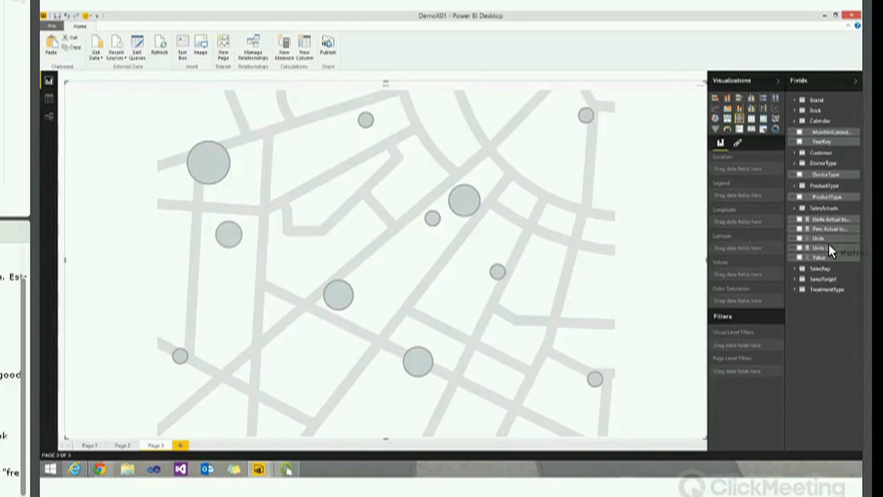
left_click_drag(830, 236, 754, 275)
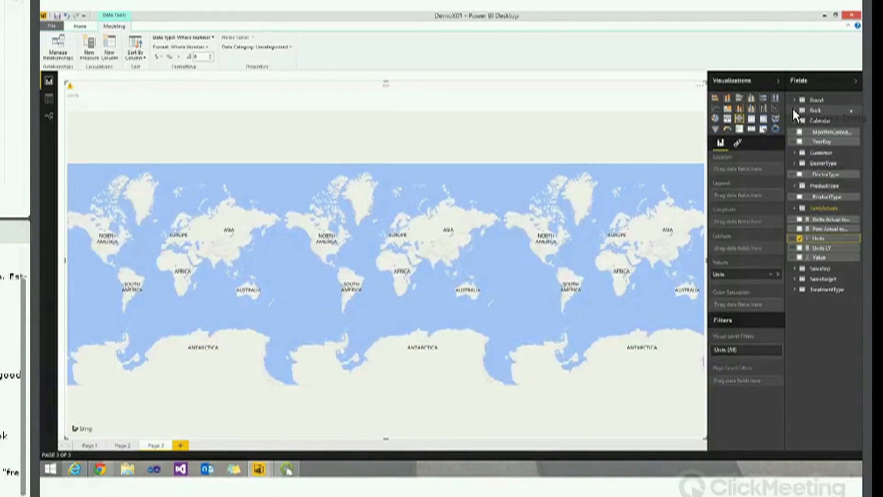
left_click(814, 111)
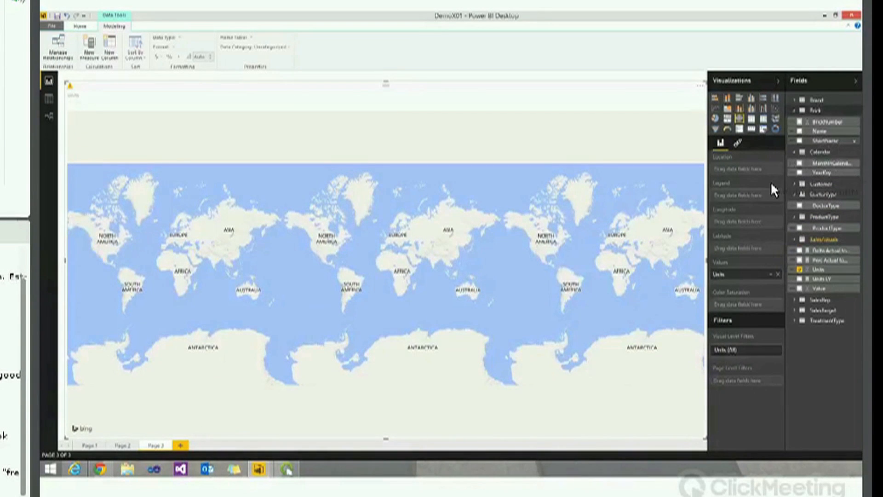
left_click_drag(750, 167, 752, 165)
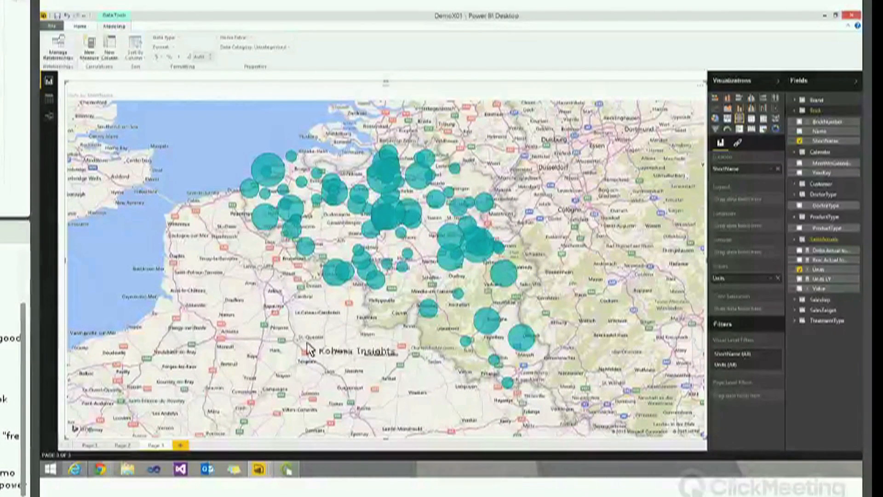
left_click(182, 445)
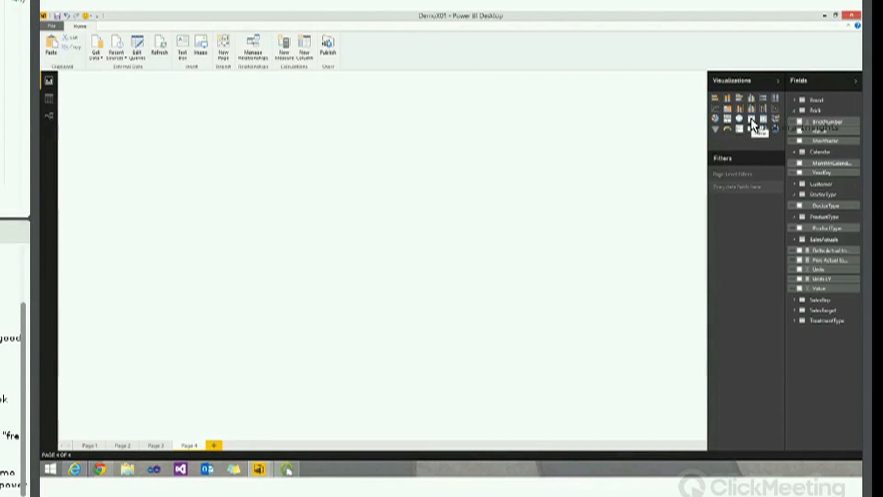
Build a taller Units matrix by SalesRep Name and customer Name, then convert it to a treemap
left_click(763, 120)
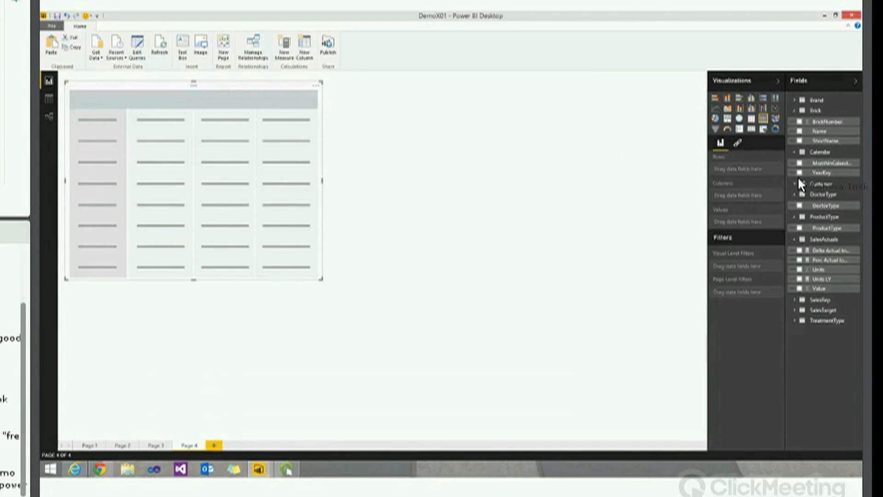
left_click_drag(845, 269, 226, 190)
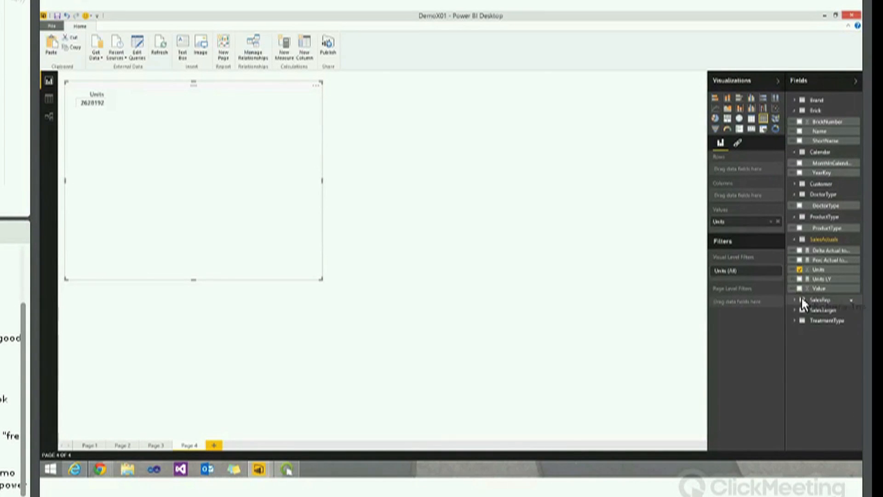
left_click(822, 303)
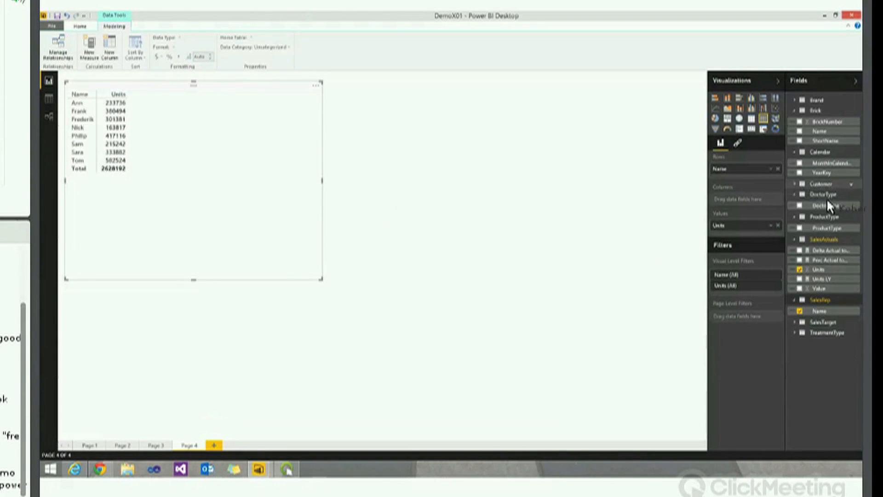
left_click_drag(816, 204, 132, 139)
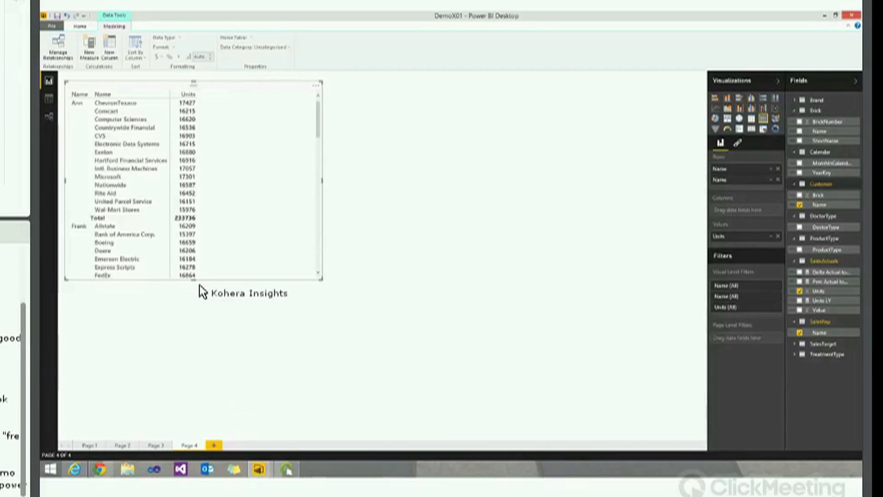
left_click_drag(194, 387, 191, 437)
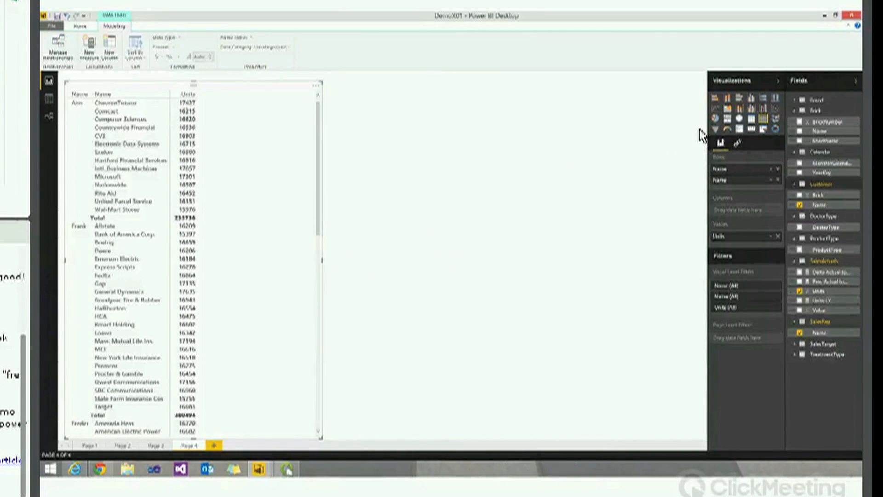
left_click(729, 121)
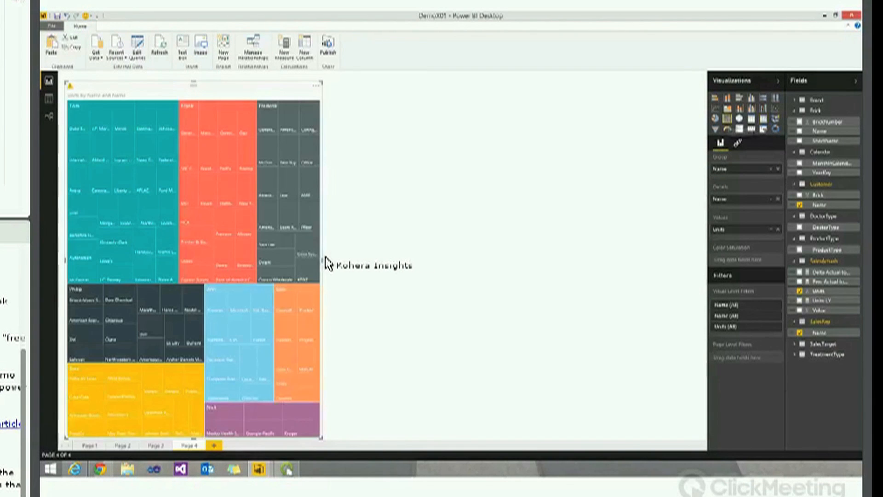
Stretch the Units treemap across the full Page 4 canvas and add a blank Page 5
left_click_drag(529, 260, 714, 262)
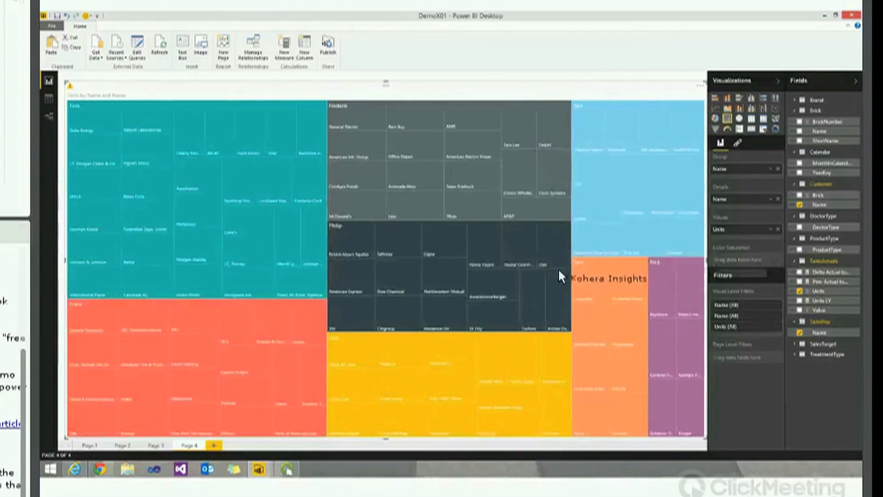
mouse_move(545, 277)
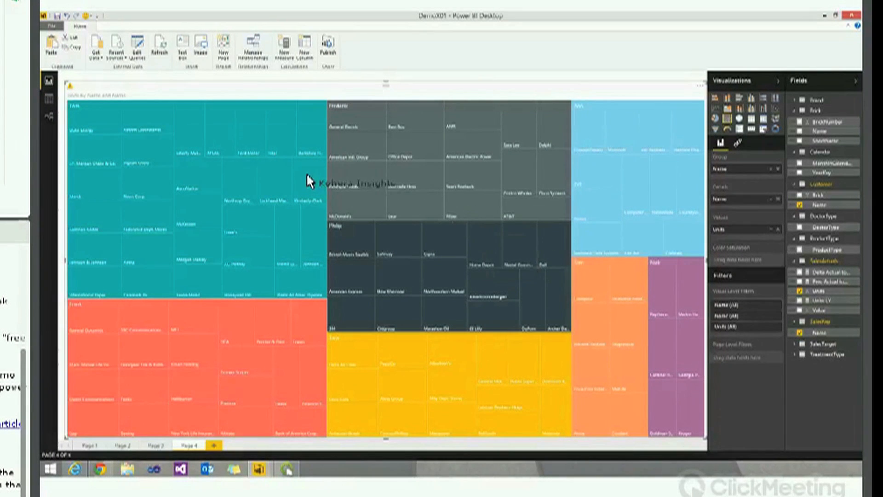
mouse_move(306, 175)
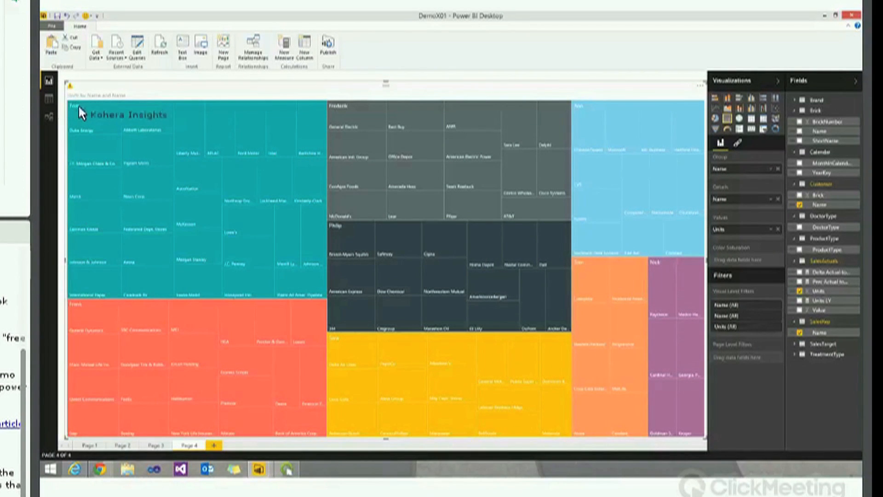
mouse_move(89, 121)
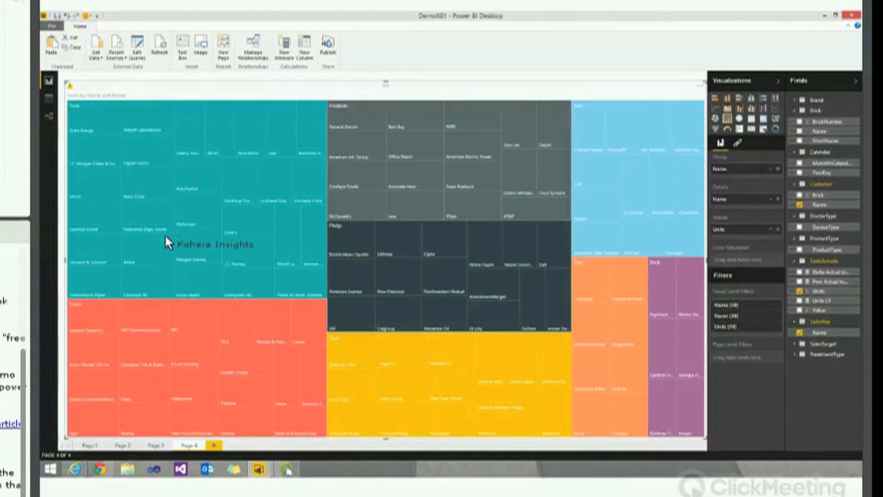
mouse_move(158, 188)
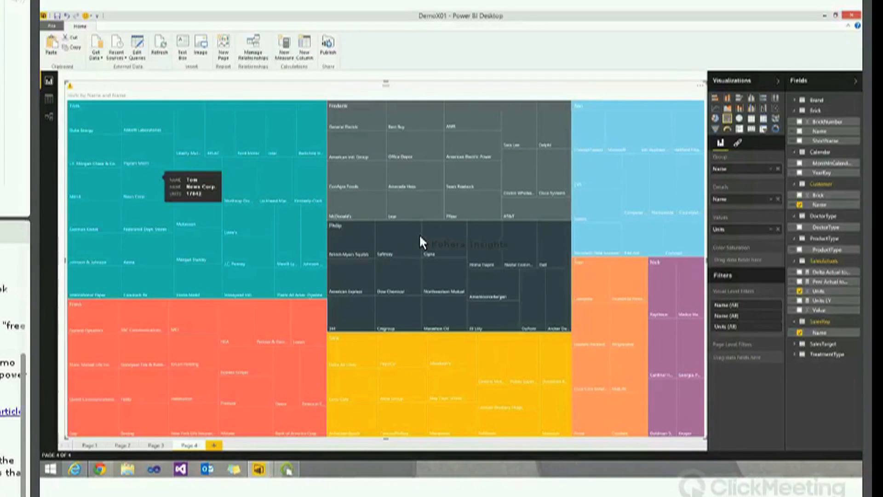
mouse_move(426, 244)
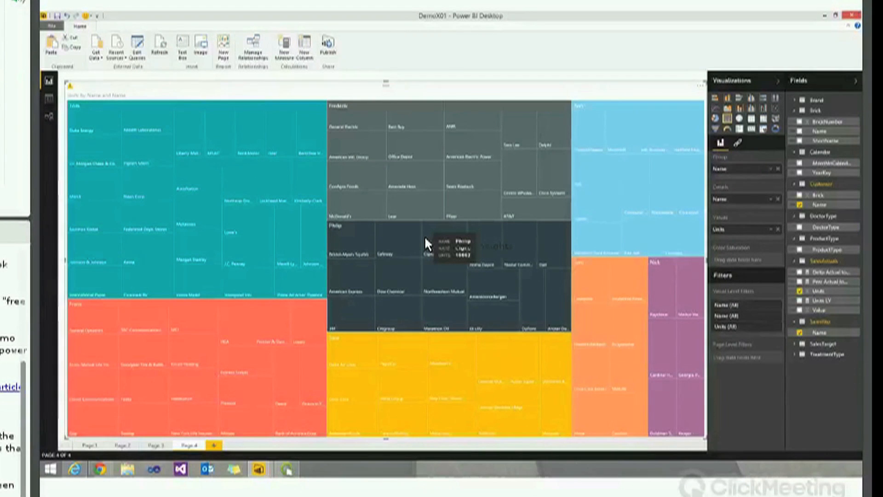
left_click(217, 445)
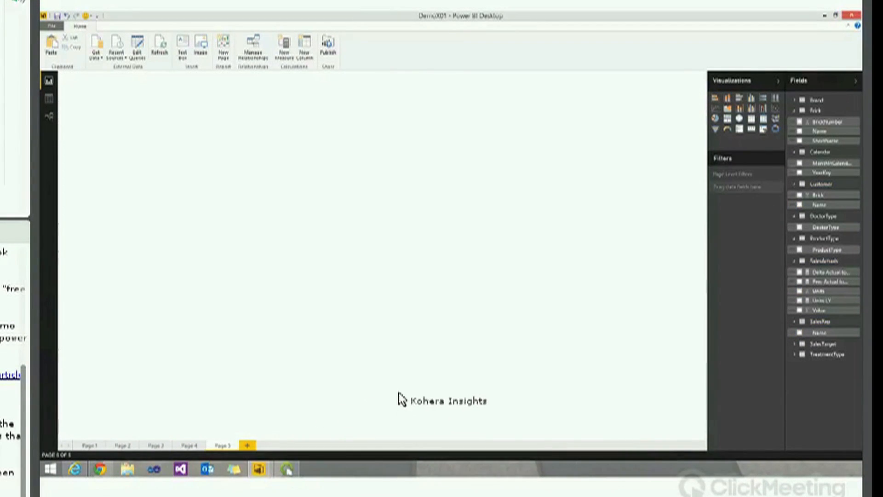
Add a combo chart: Units and Units LY columns, SalesTarget Units line, MonthInCalendar axis
left_click(755, 108)
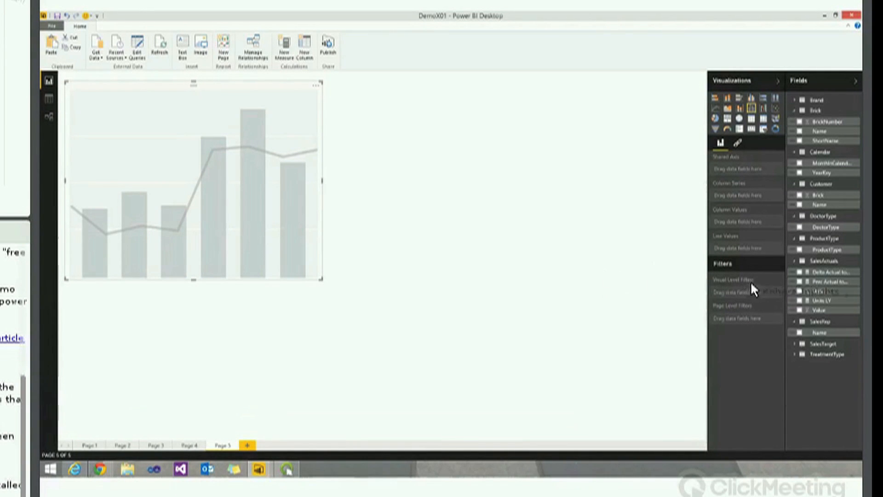
left_click(800, 291)
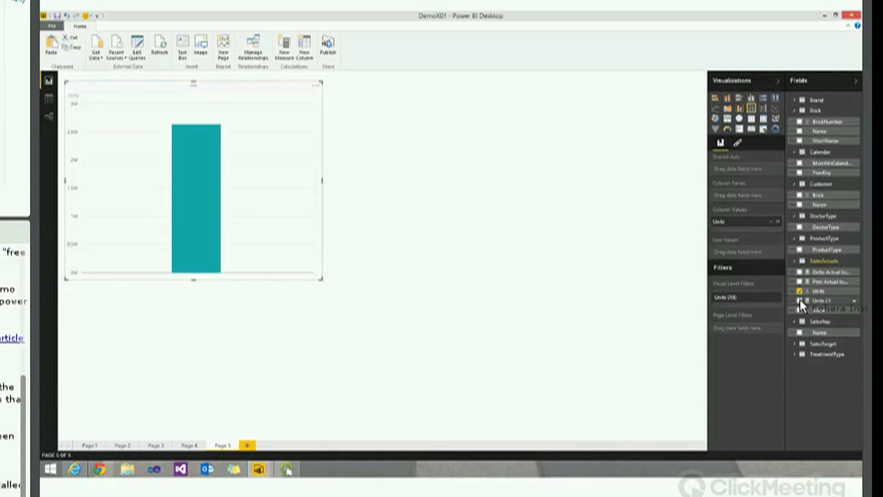
left_click(800, 301)
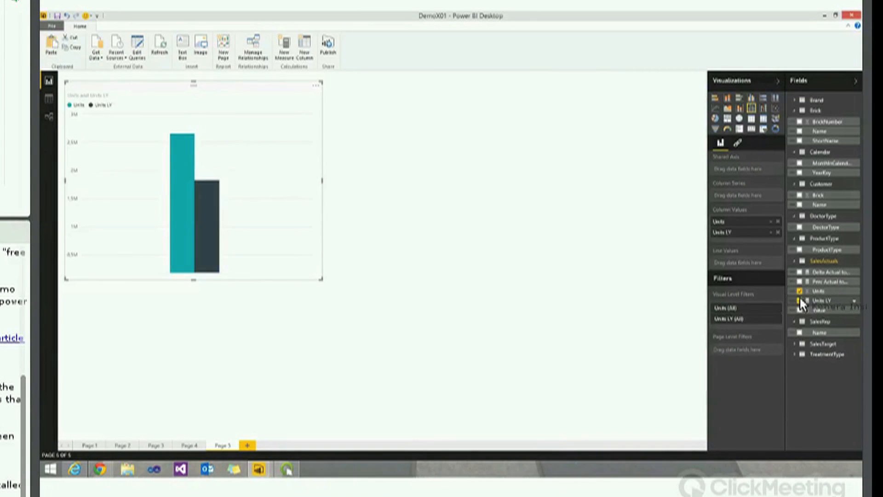
left_click(809, 346)
left_click_drag(820, 364, 742, 260)
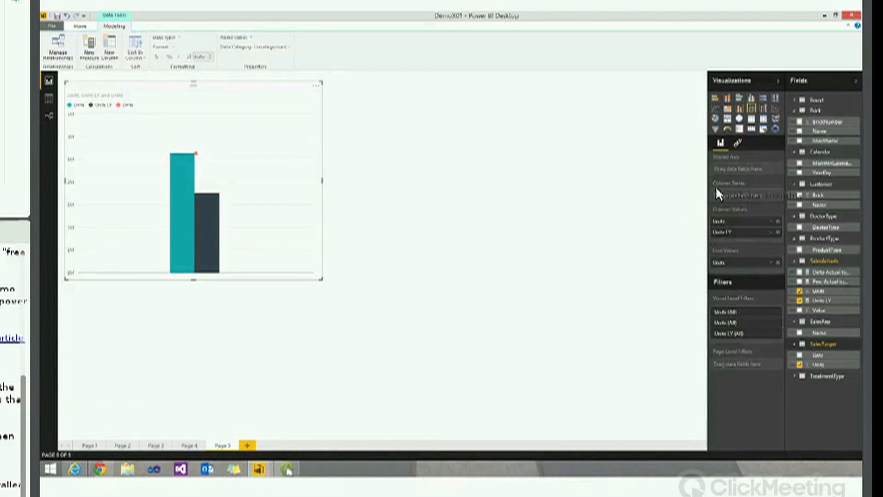
left_click_drag(822, 160, 750, 167)
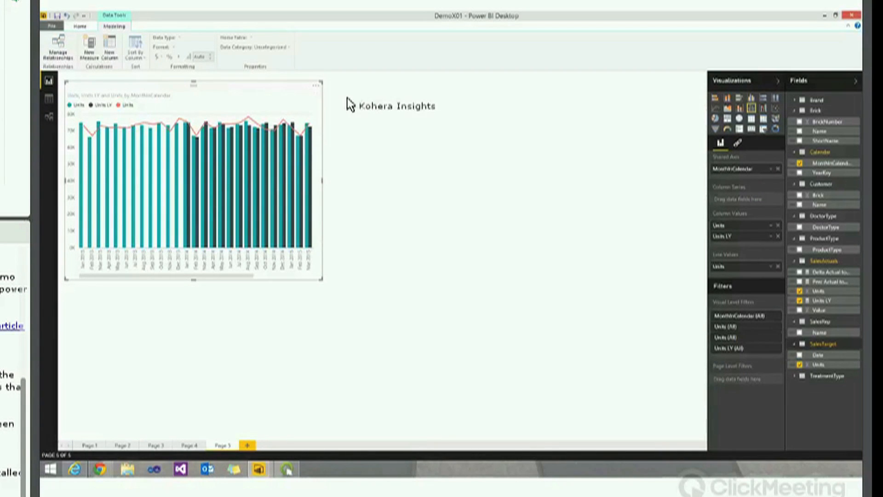
left_click(437, 113)
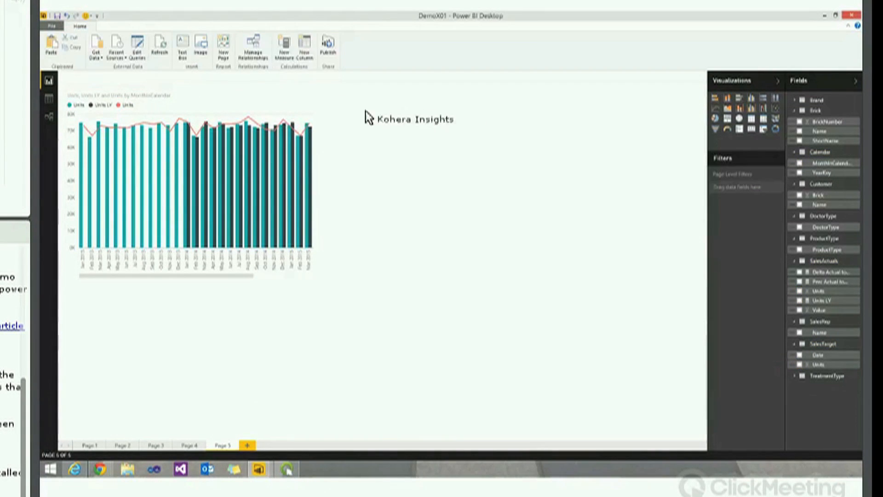
Duplicate the combo chart and turn the copy into a monthly Units matrix
left_click(316, 93)
key("ctrl+c")
key("ctrl+v")
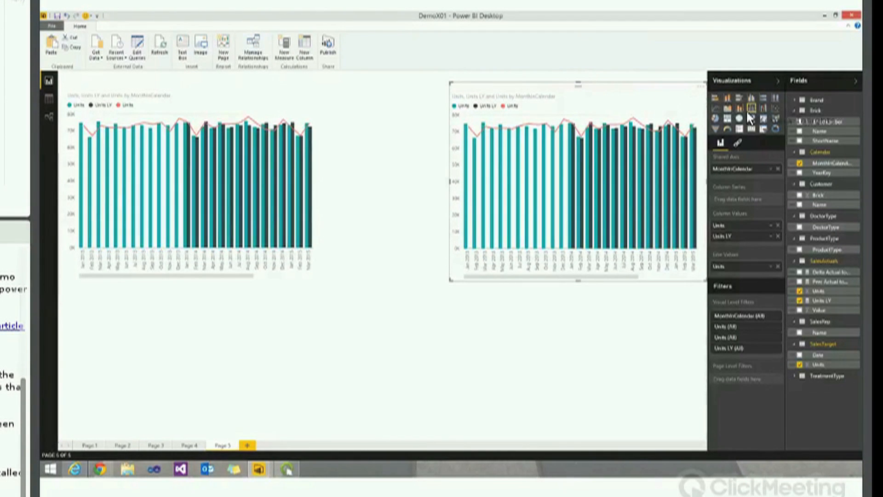
left_click(764, 118)
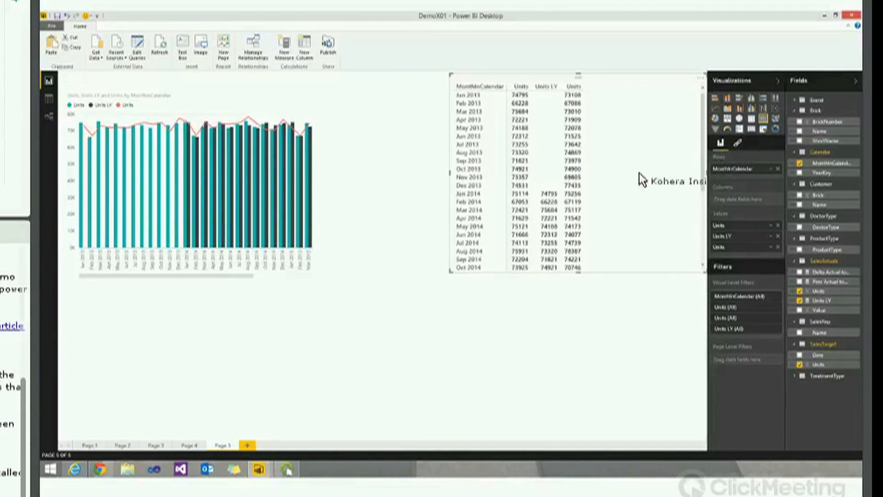
Add a YearKey slicer and filter Page 5 to 2015
left_click(763, 128)
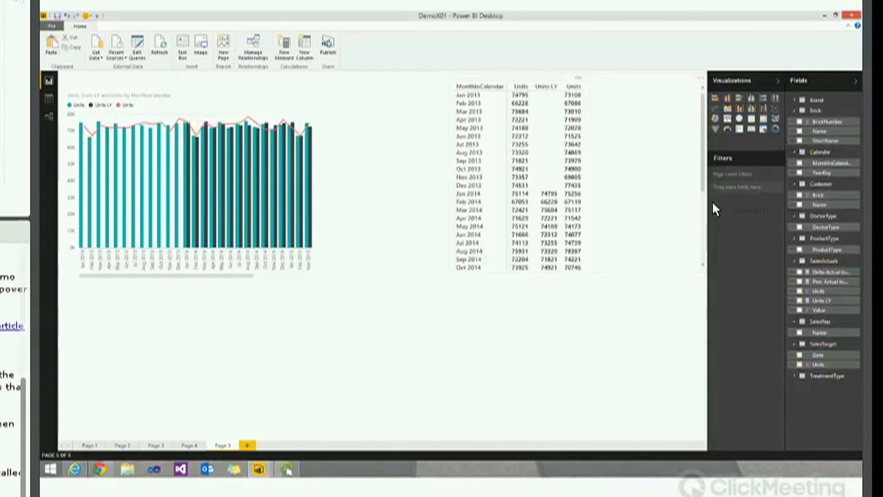
left_click_drag(835, 171, 110, 332)
left_click(74, 326)
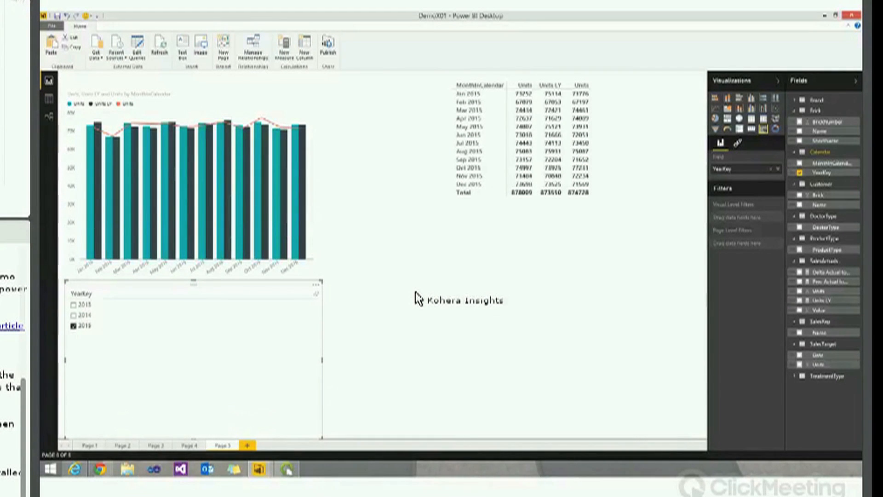
left_click(438, 301)
Add a waterfall chart of Delta Actual to Target by MonthInCalendar, shifted right
left_click(763, 108)
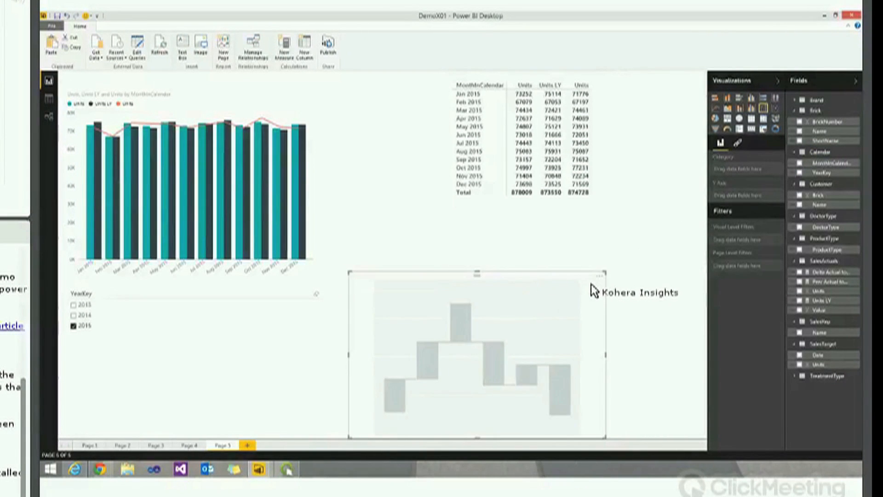
left_click_drag(595, 291, 659, 291)
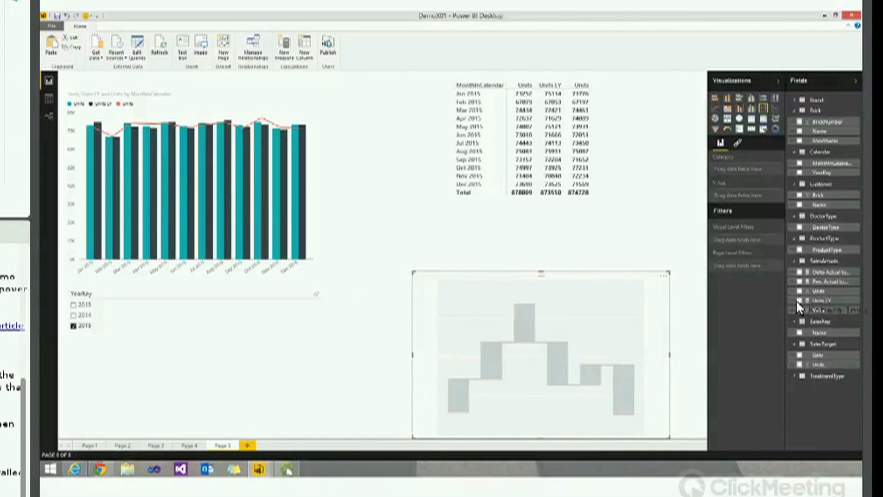
left_click_drag(809, 273, 548, 342)
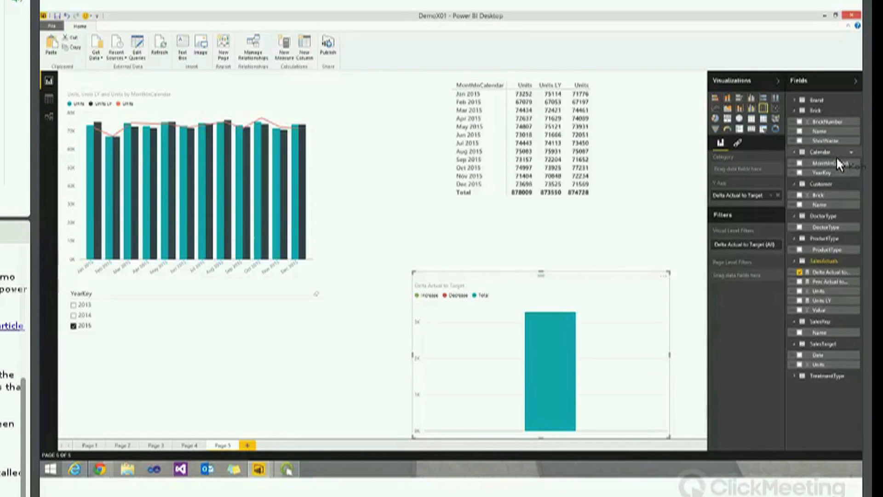
left_click_drag(844, 161, 572, 366)
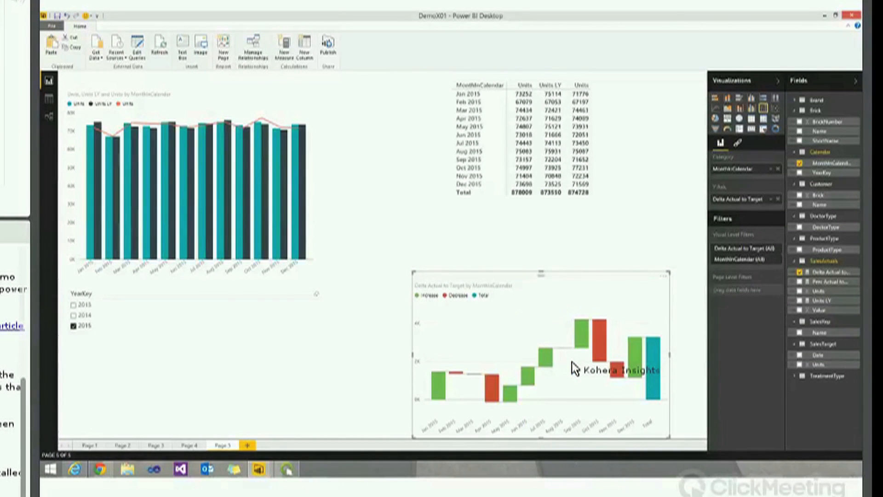
Switch the year slicer to 2014, cross-filter to Apr 2014 and clear it, then publish
left_click(73, 316)
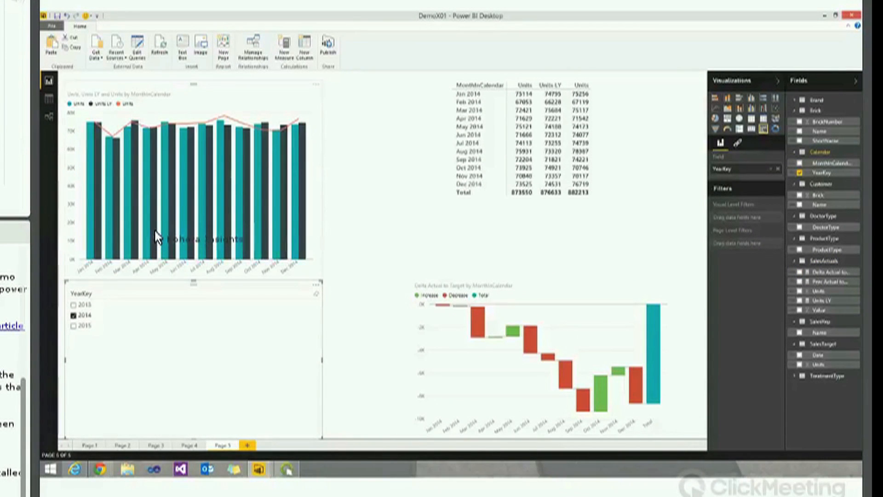
left_click(156, 237)
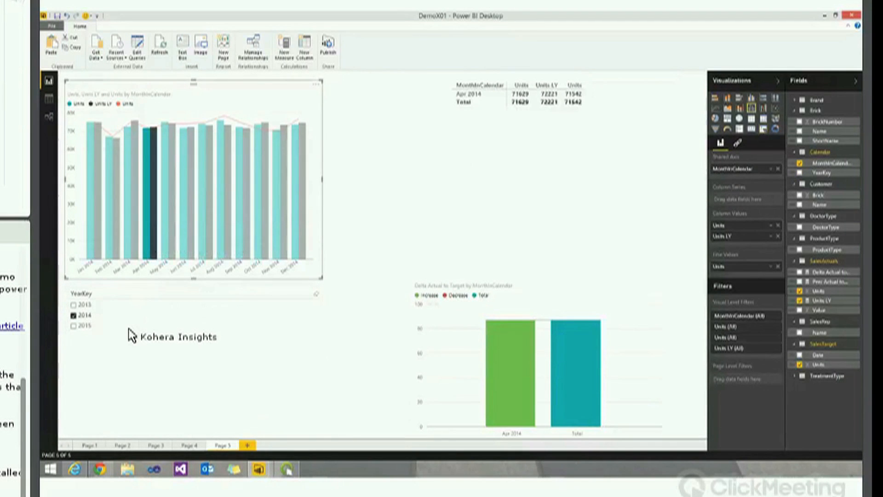
left_click(128, 333)
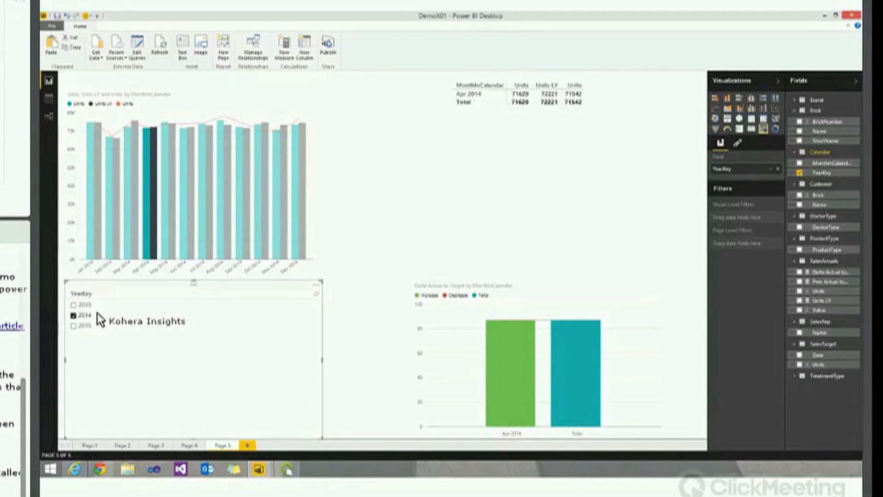
left_click(149, 229)
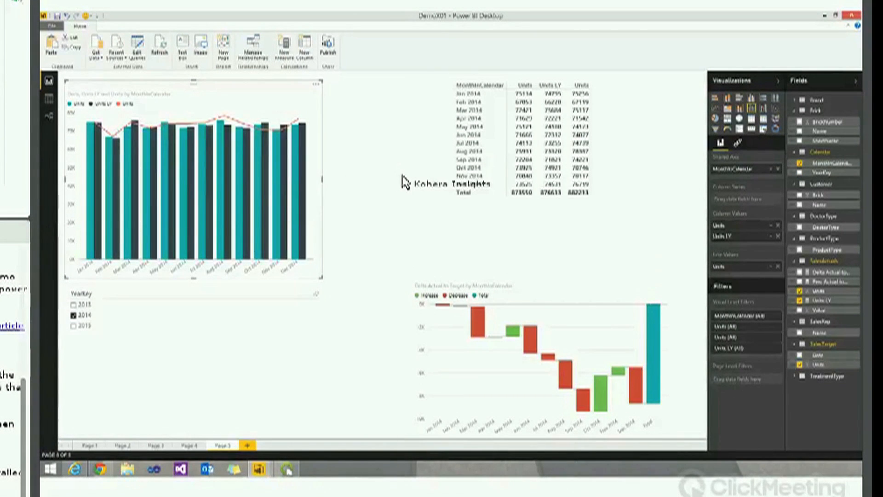
left_click(328, 45)
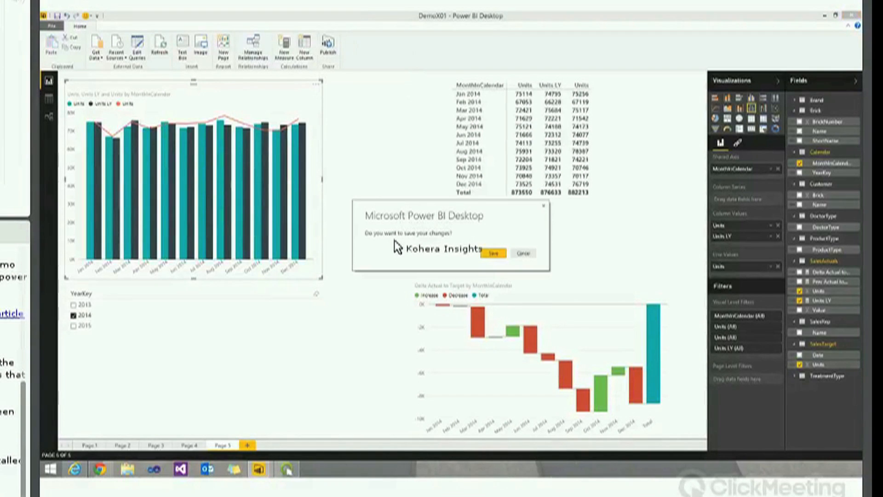
Save the report, publish DemoX01, and open it in the Power BI service
left_click(494, 254)
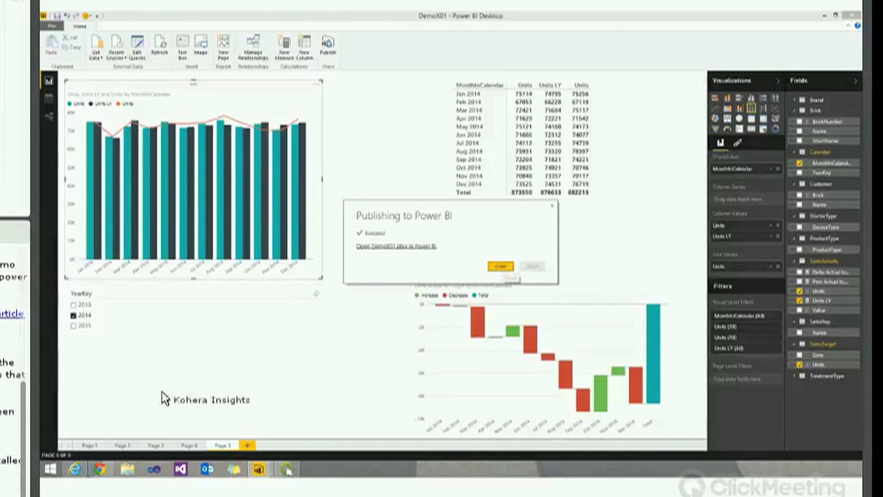
key("Escape")
left_click(74, 469)
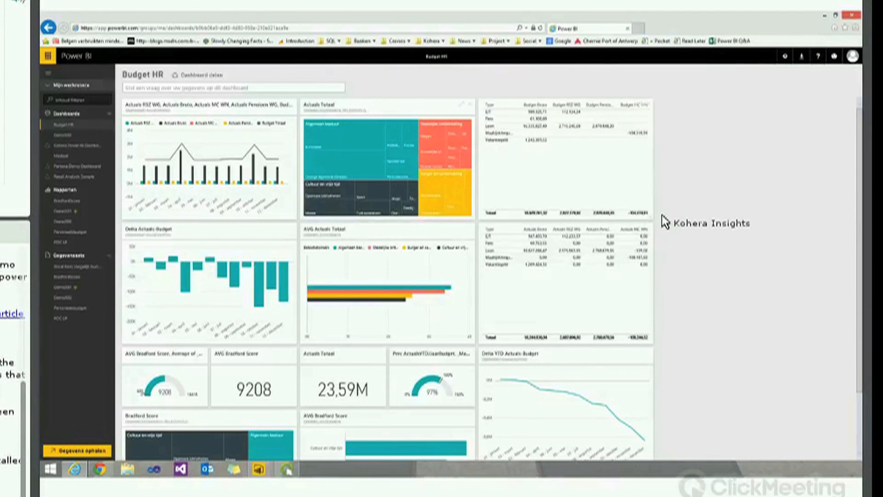
Open DemoX01 online and browse through Pages 2, 3, 4 and 5
left_click(99, 220)
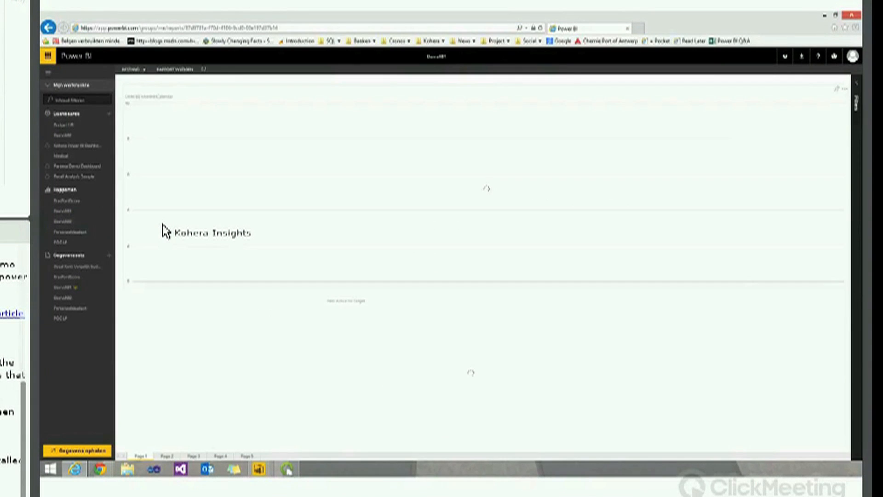
left_click(166, 456)
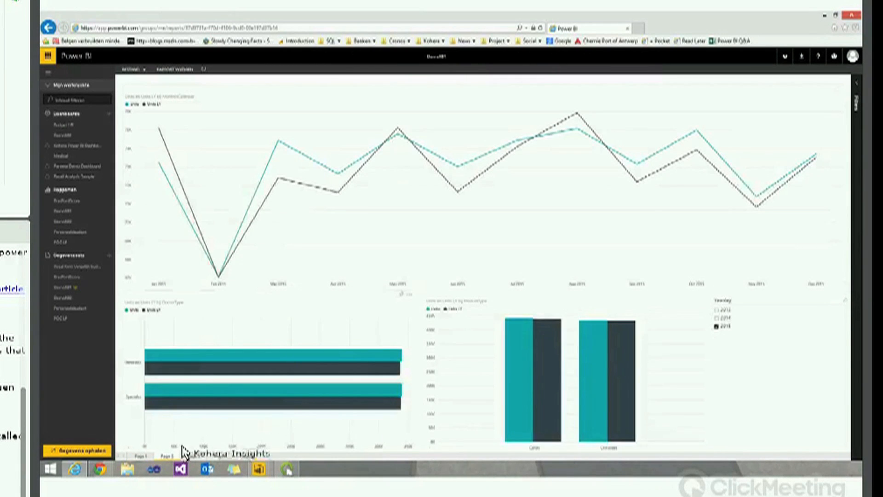
left_click(201, 455)
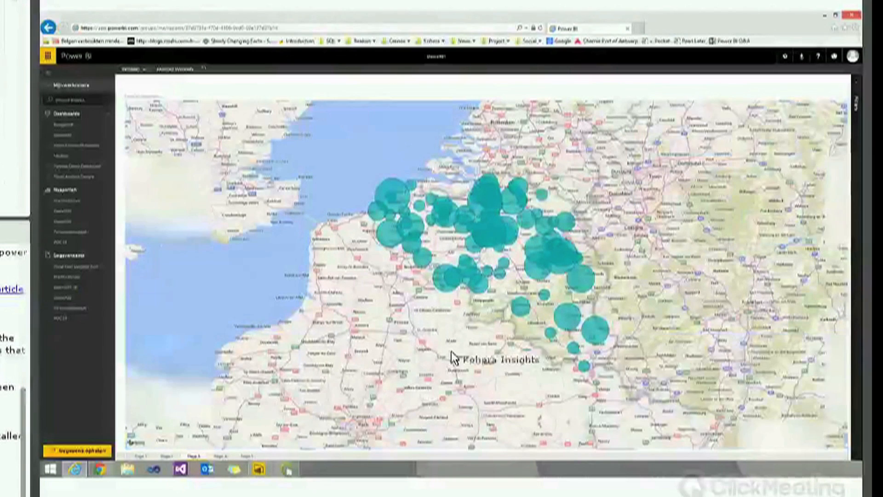
left_click(220, 456)
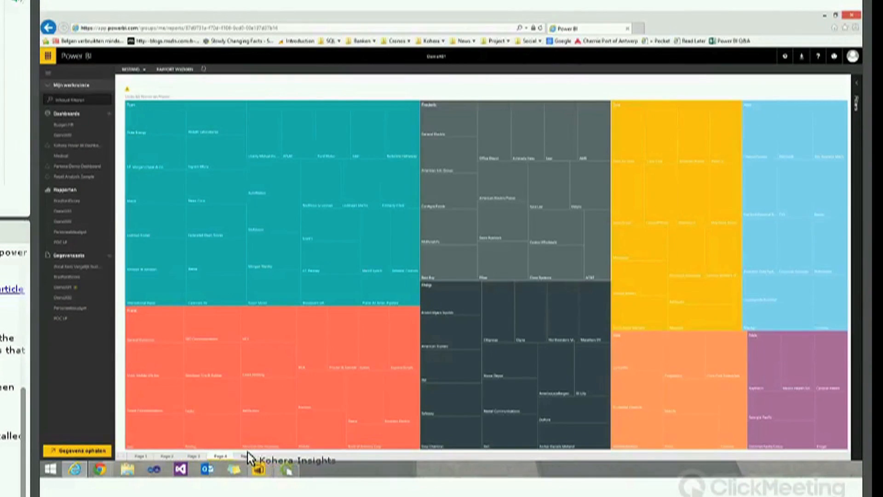
left_click(248, 457)
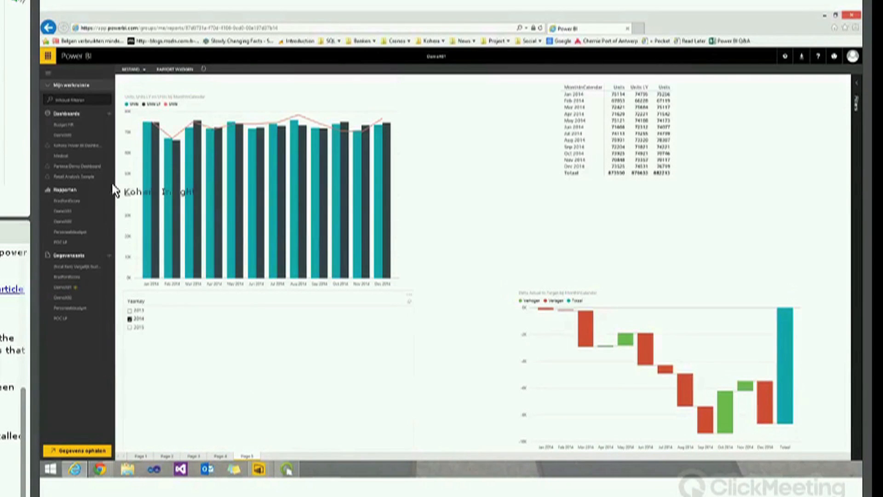
Create a new dashboard named Webinar and reopen the published report
left_click(109, 114)
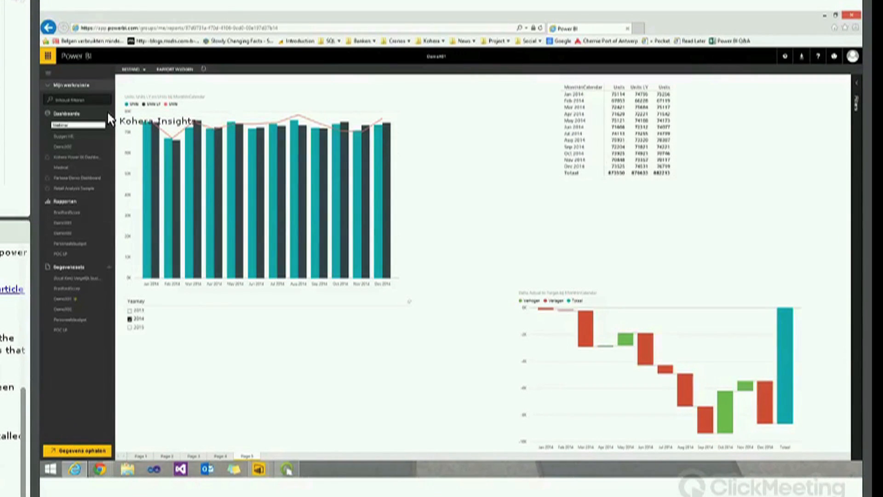
key("Return")
left_click(75, 230)
left_click(109, 223)
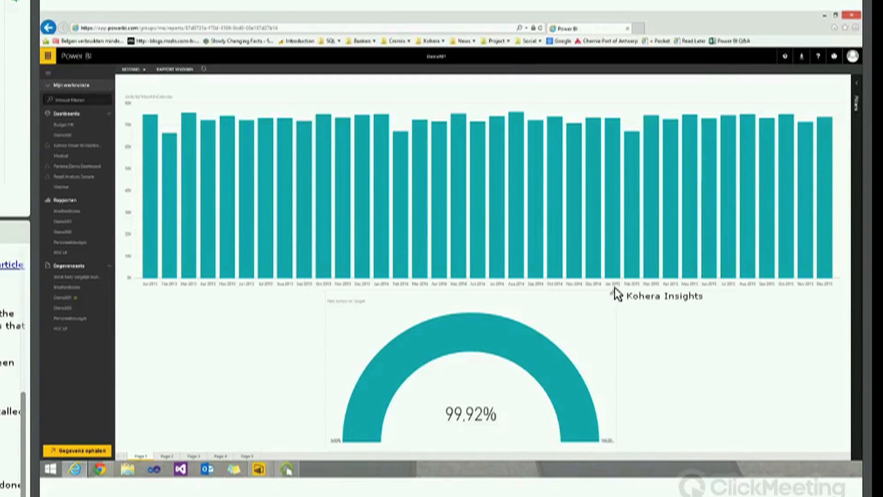
Pin the gauge, a Page 2 visual and the bubble map, then open the Webinar dashboard
left_click(612, 293)
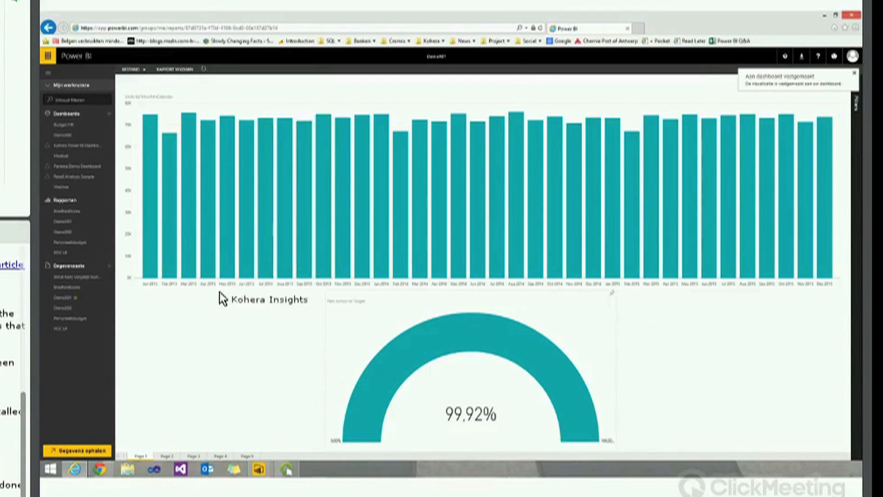
left_click(178, 455)
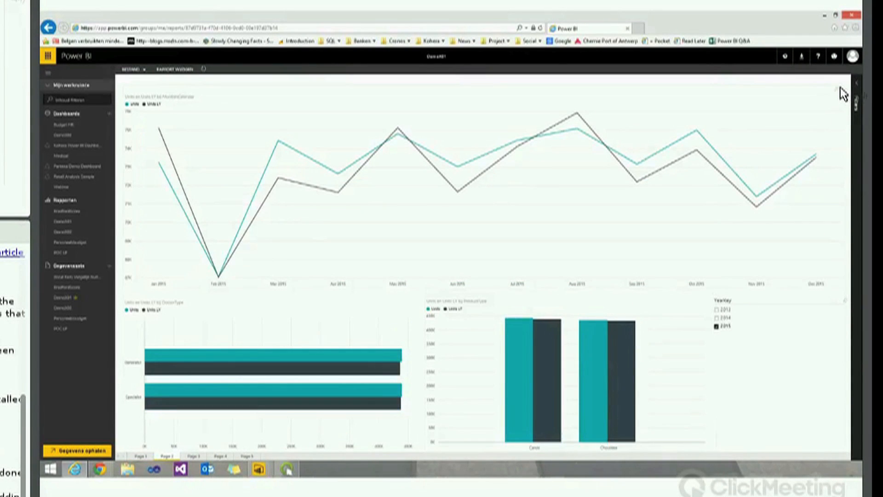
left_click(194, 455)
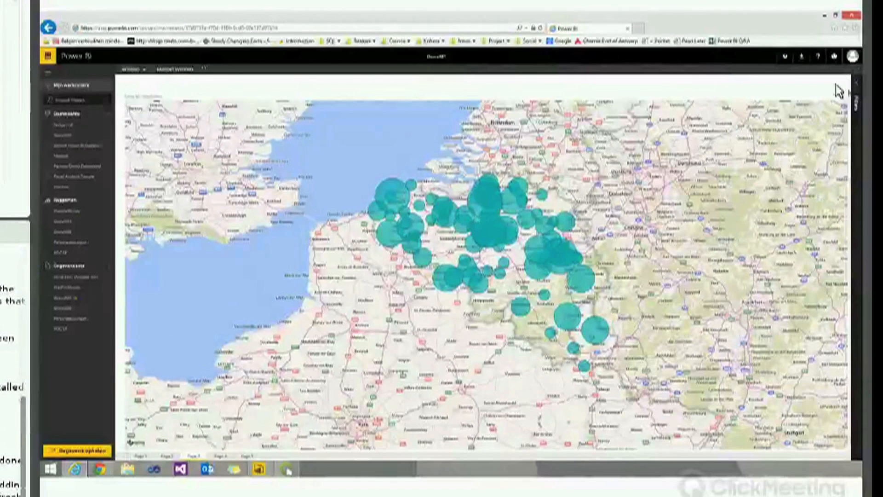
left_click(844, 91)
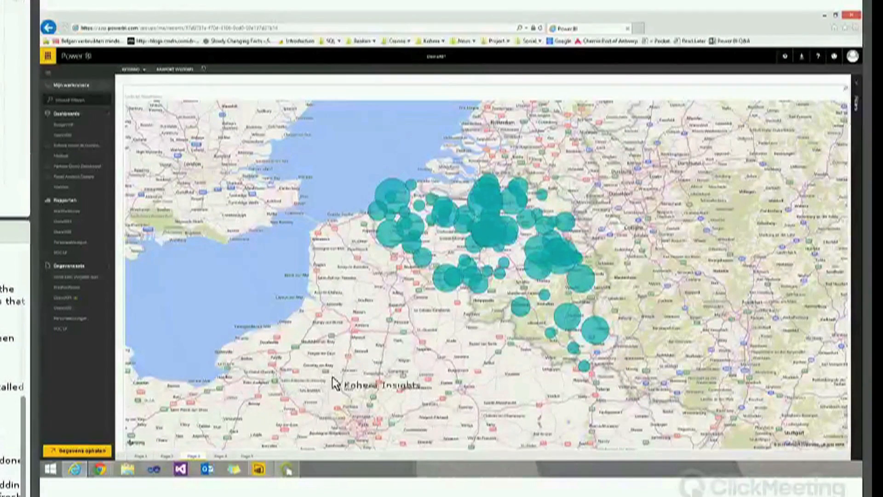
left_click(221, 456)
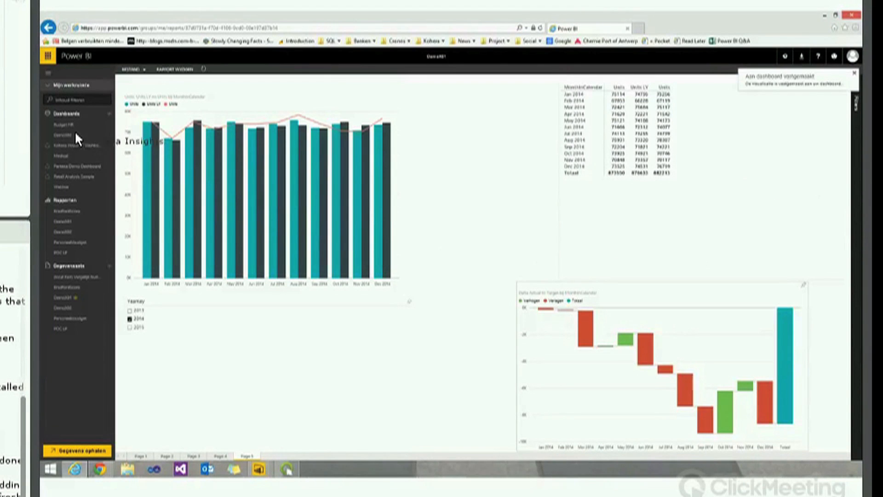
left_click(73, 187)
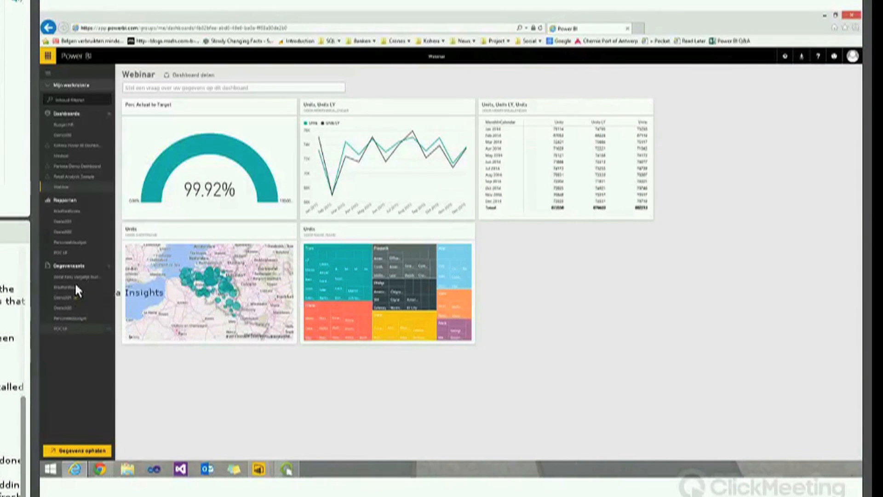
From the map tile's report, pin the Page 5 Delta Actual to Target waterfall to Webinar
left_click(288, 260)
left_click(247, 455)
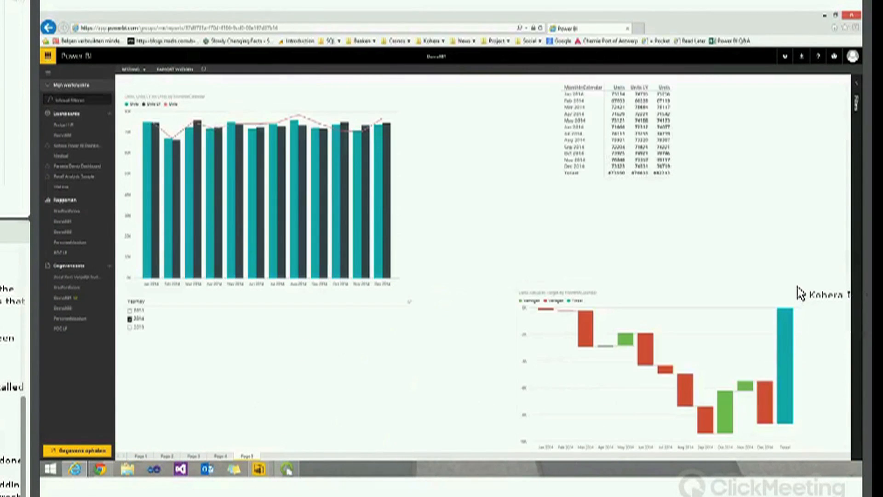
left_click(806, 289)
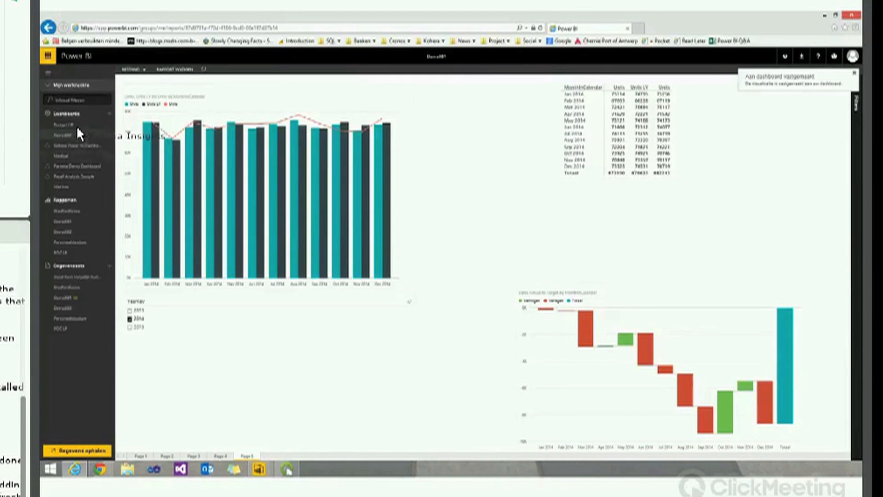
On the Webinar dashboard, move the waterfall right, enlarge the Units treemap and shrink the gauge tile
left_click(68, 185)
left_click_drag(146, 350, 550, 250)
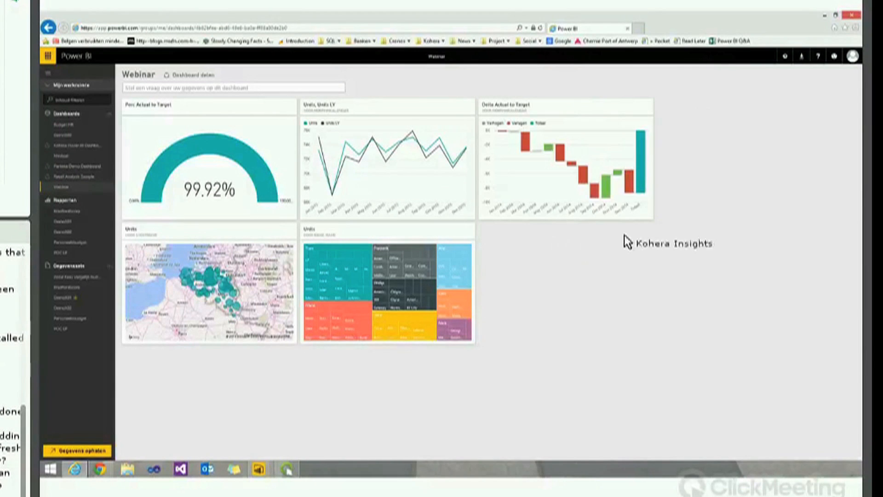
left_click_drag(473, 343, 608, 392)
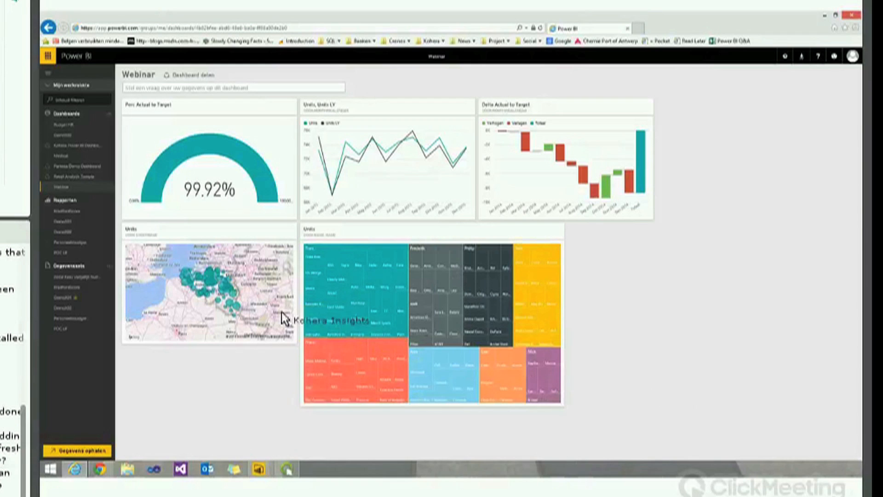
left_click_drag(286, 216, 208, 151)
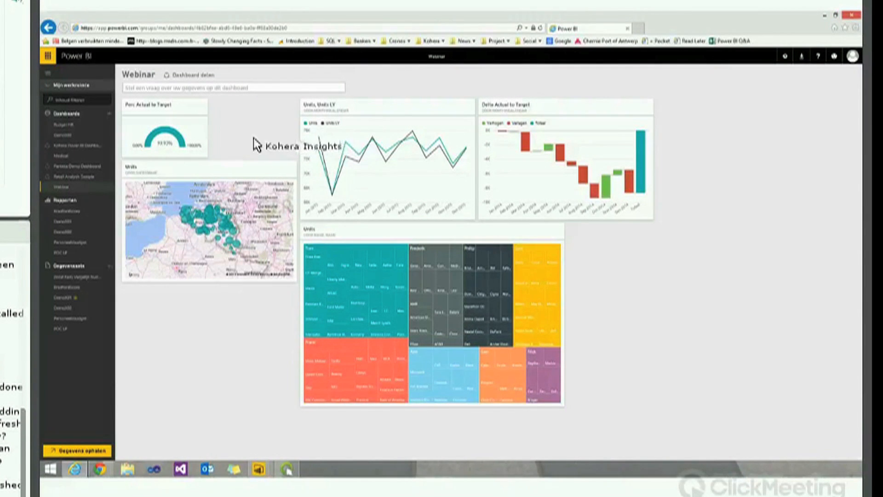
Send a Webinar dashboard share invitation to the colleague's e-mail address
left_click(204, 76)
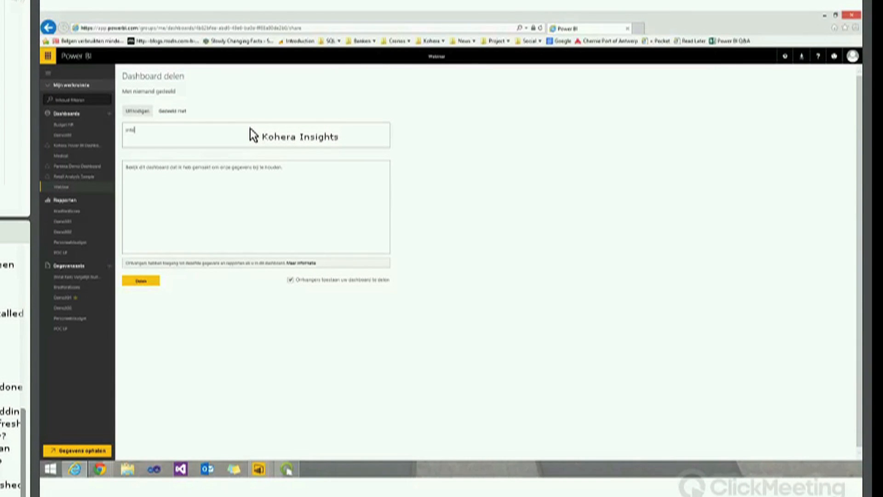
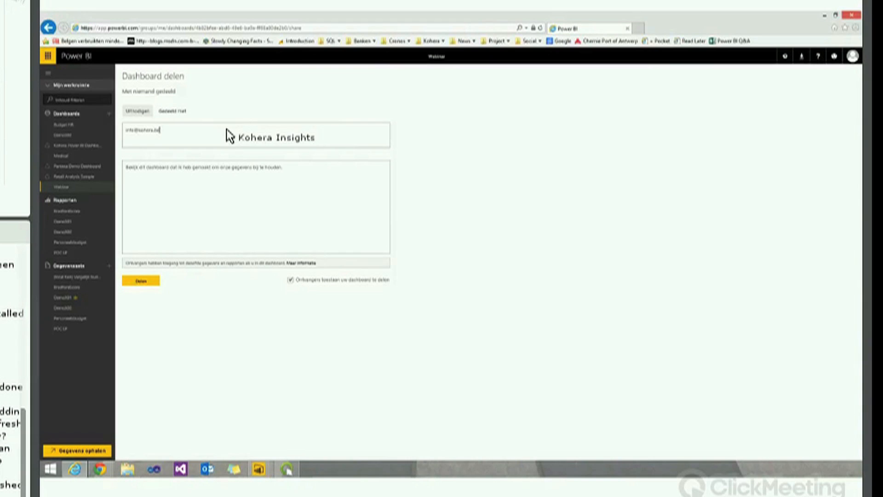
left_click(142, 282)
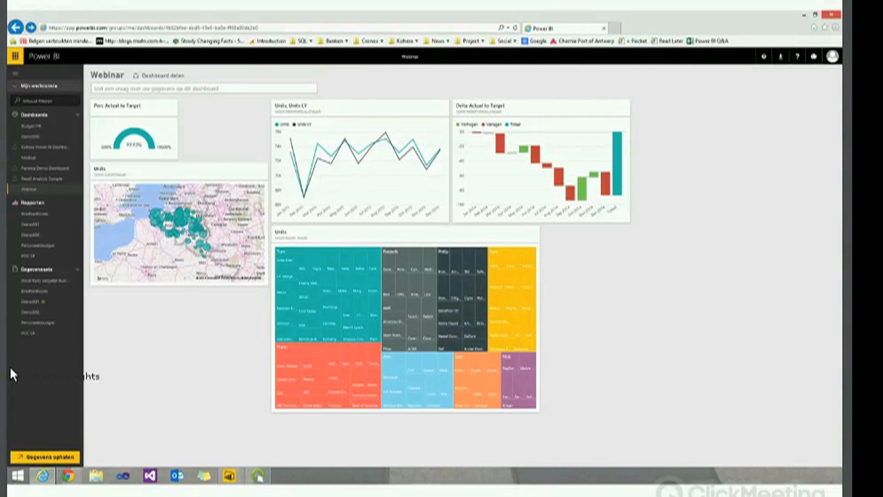
In the DemoX01 file's model view, open Manage Relationships and edit Brand to ProductType
left_click(229, 472)
left_click(215, 427)
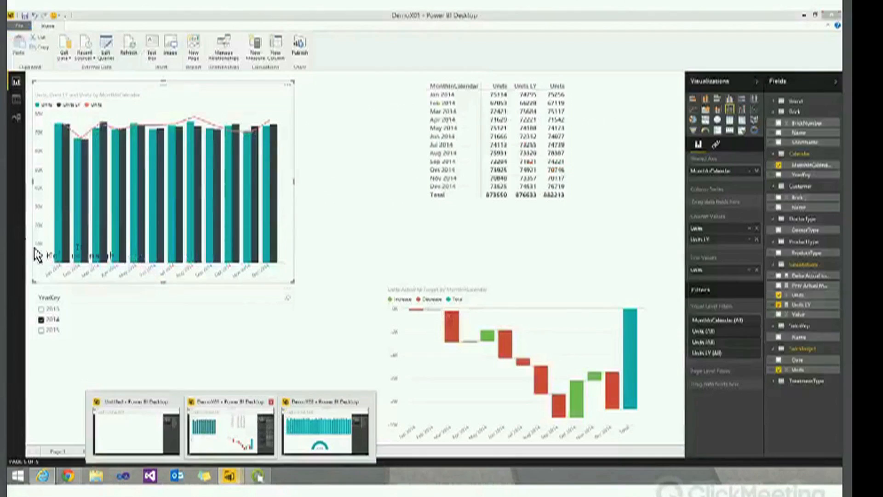
left_click(16, 118)
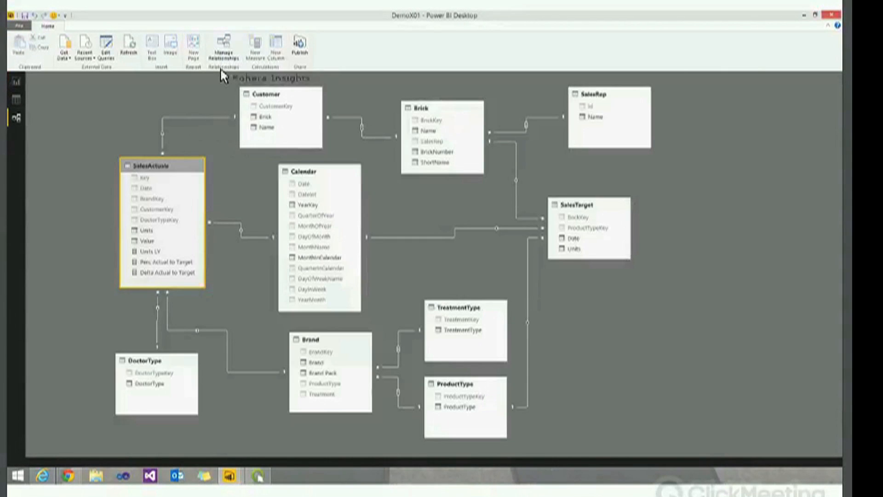
left_click(224, 46)
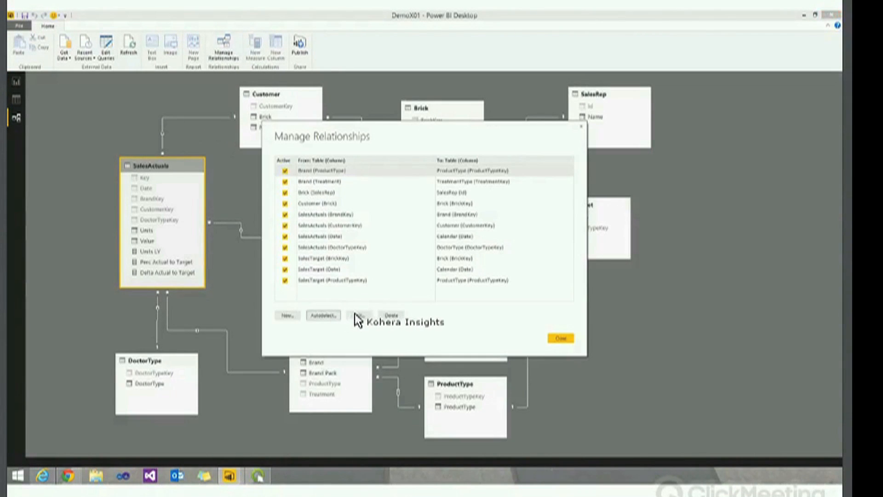
left_click(361, 316)
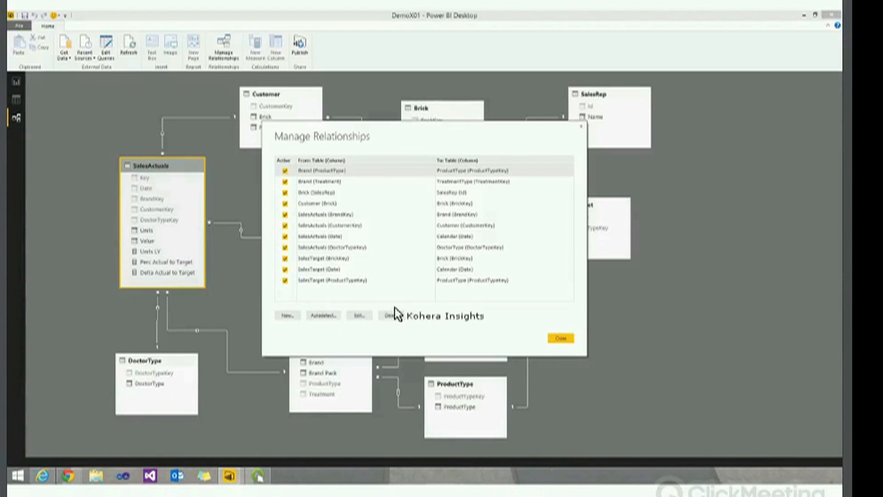
Check Brand–ProductType's advanced options (Many to One, Both directions), then cancel and close the relationships list
left_click(304, 334)
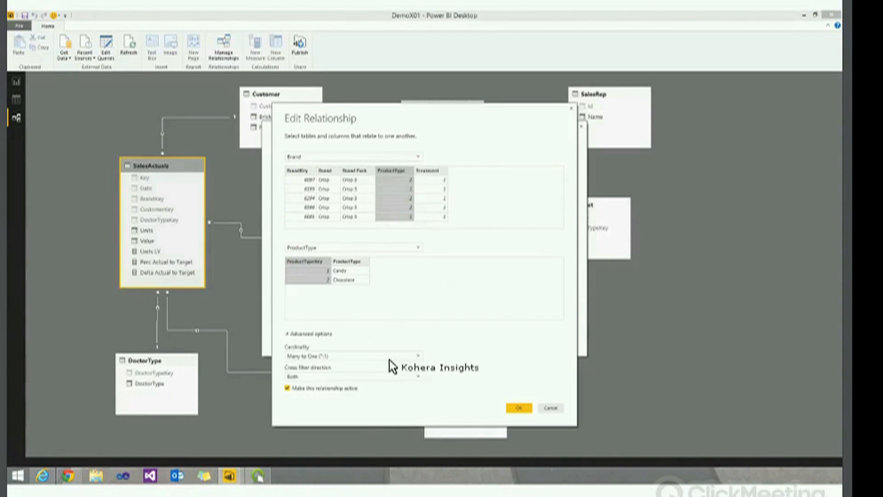
left_click(419, 356)
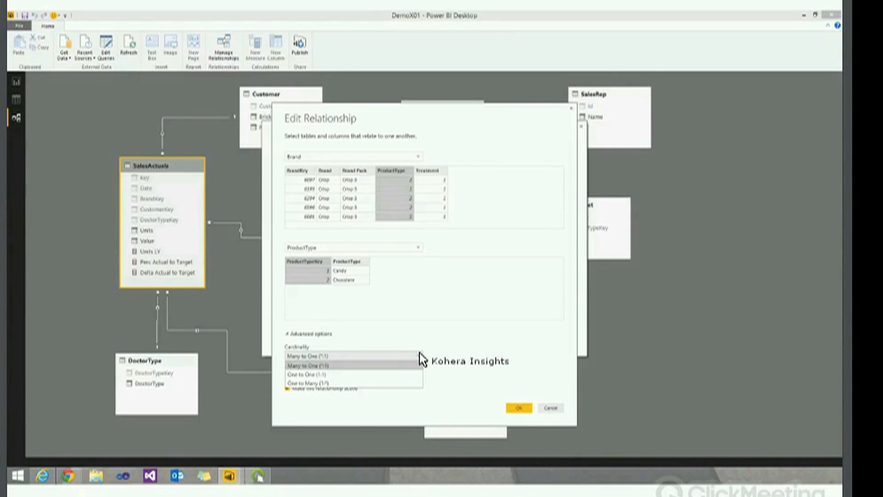
left_click(420, 355)
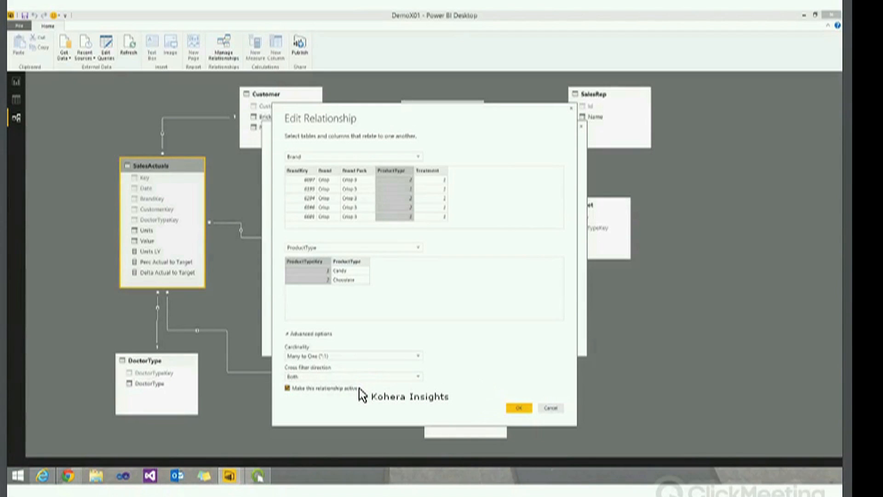
left_click(419, 376)
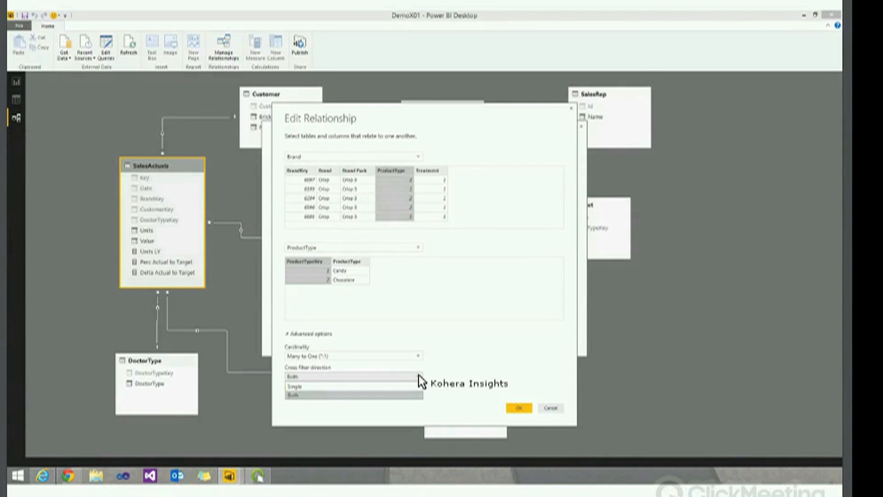
left_click(419, 378)
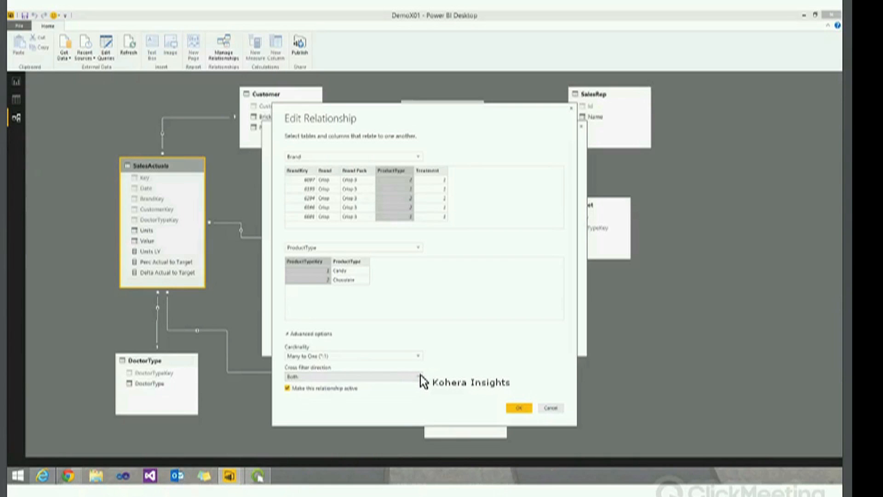
left_click(551, 407)
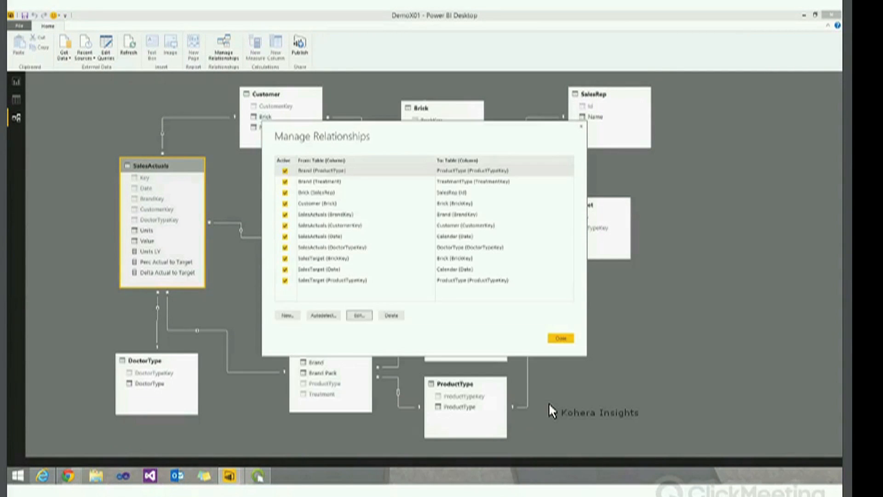
left_click(561, 340)
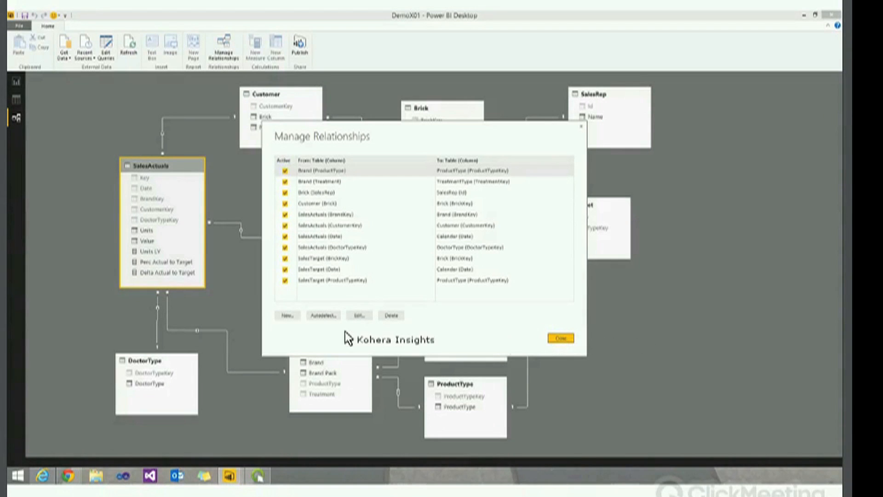
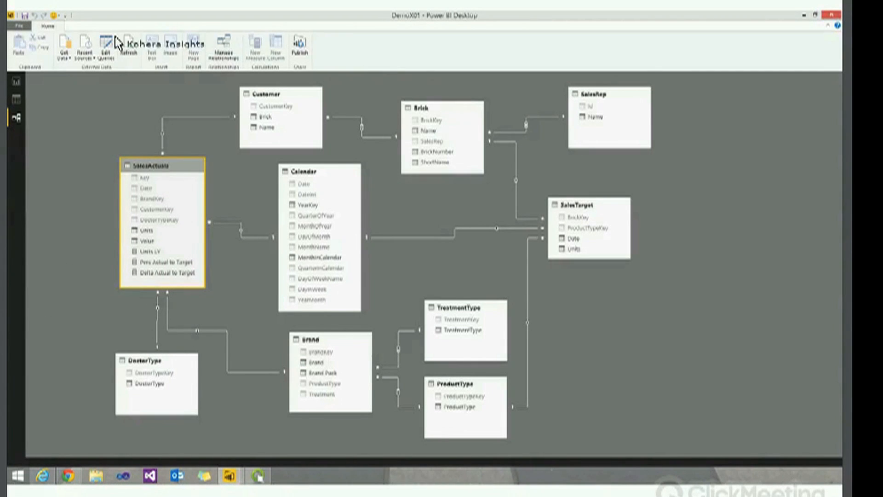
In Get Data, browse the Other connectors, select Hadoop File (HDFS), peek at Azure, then return to Other
left_click(65, 45)
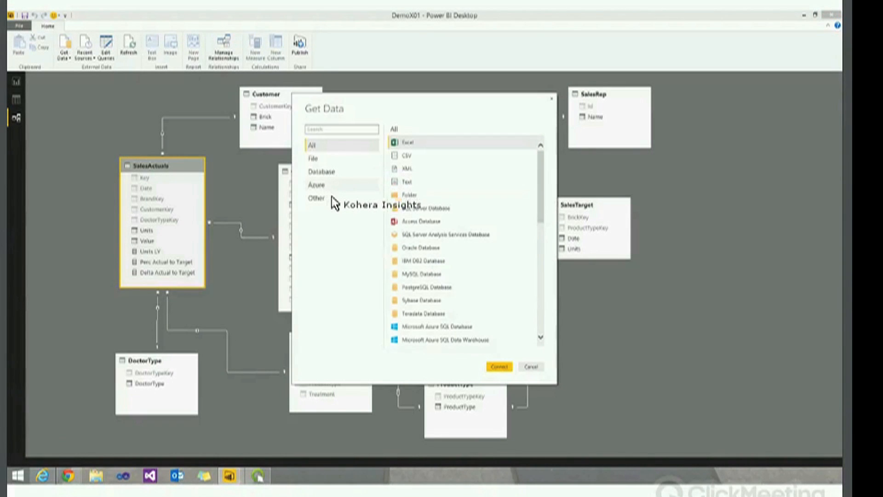
left_click(327, 198)
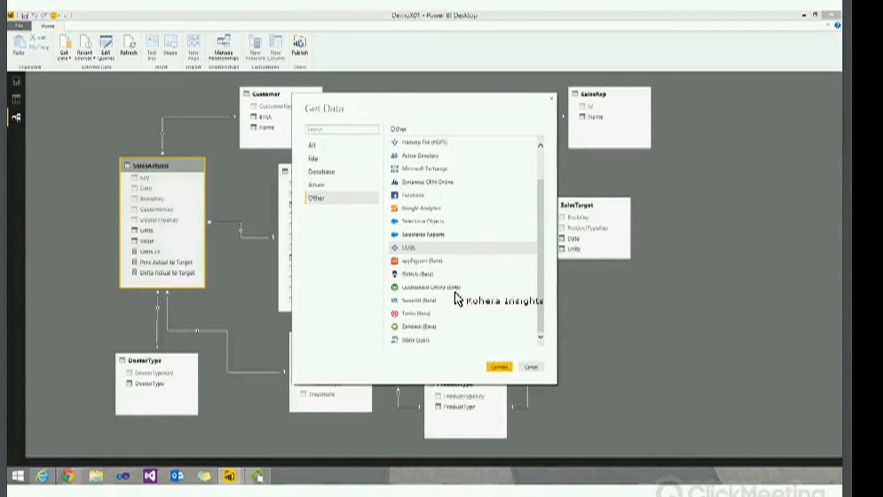
scroll(391, 219, "up", 1)
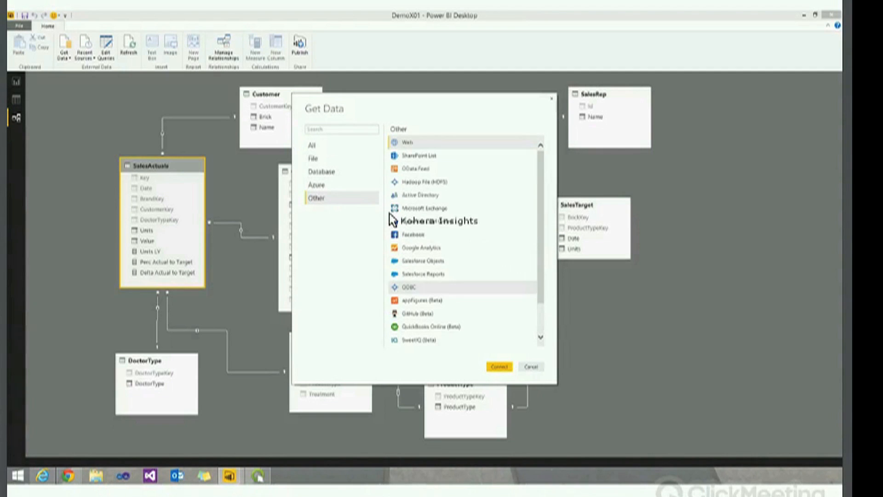
left_click(439, 183)
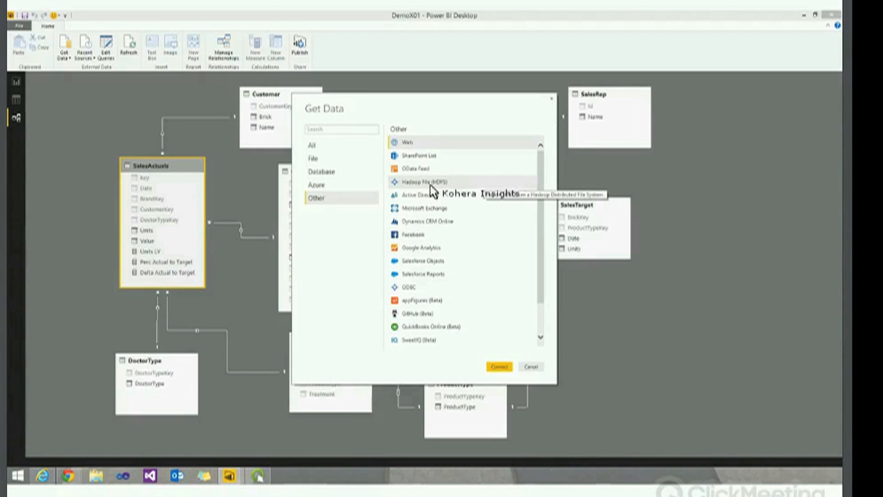
left_click(341, 185)
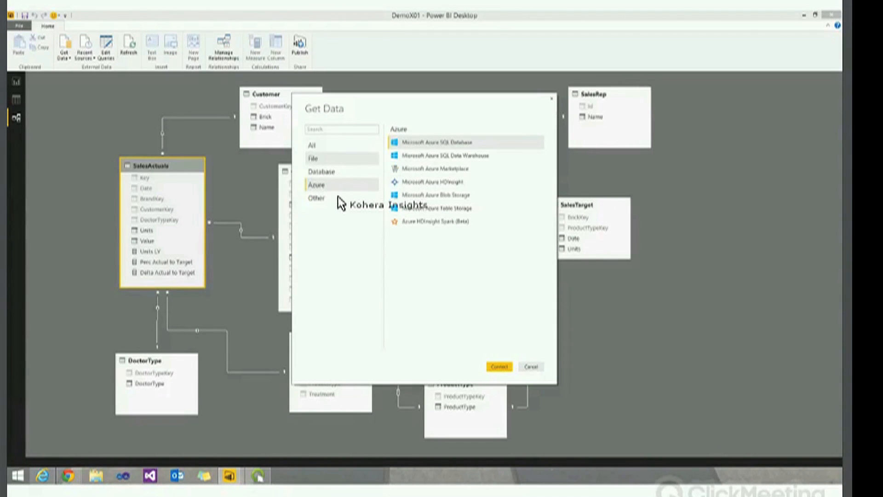
left_click(339, 199)
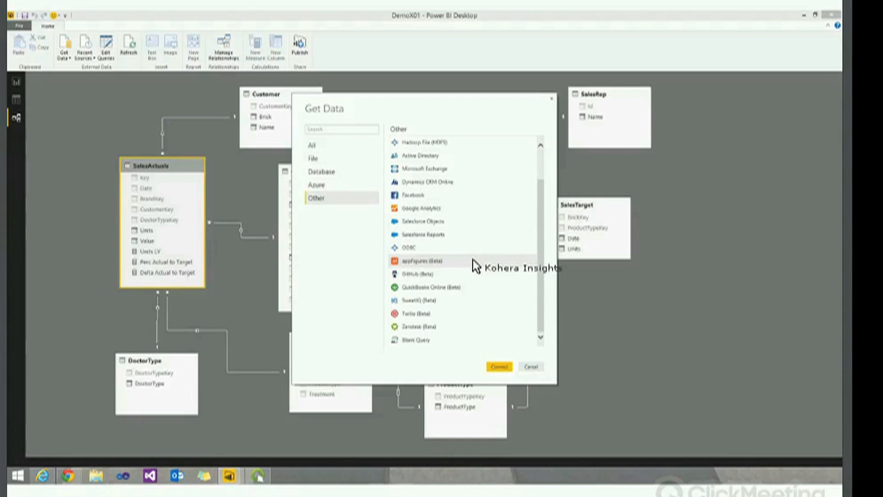